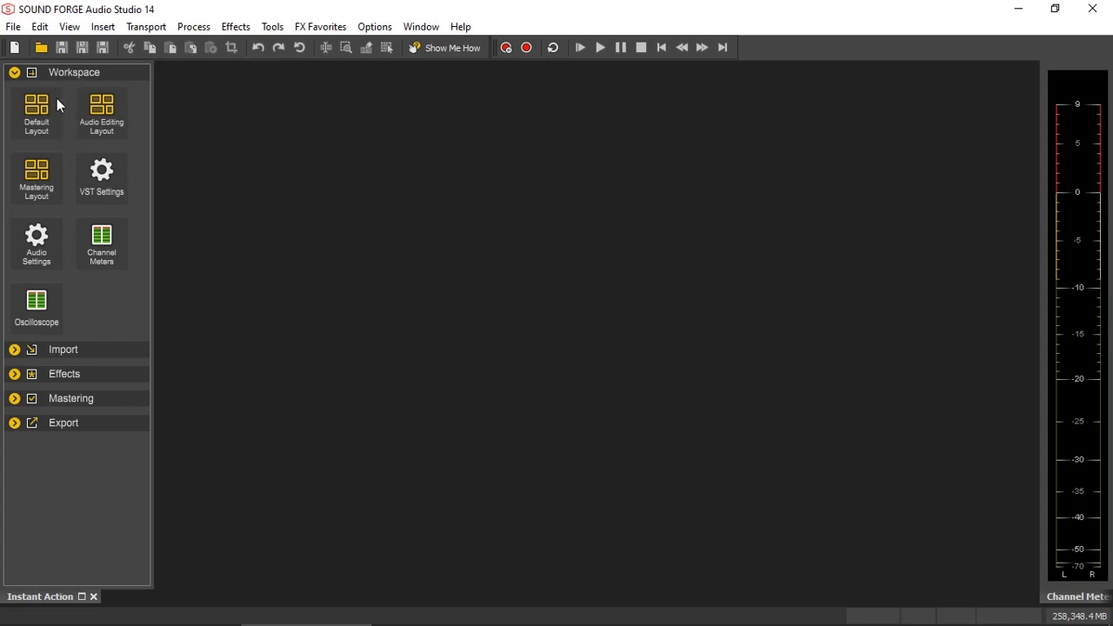
Load the default workspace layout and set the audio device type to Windows Classic Wave Driver in the audio settings
left_click(38, 119)
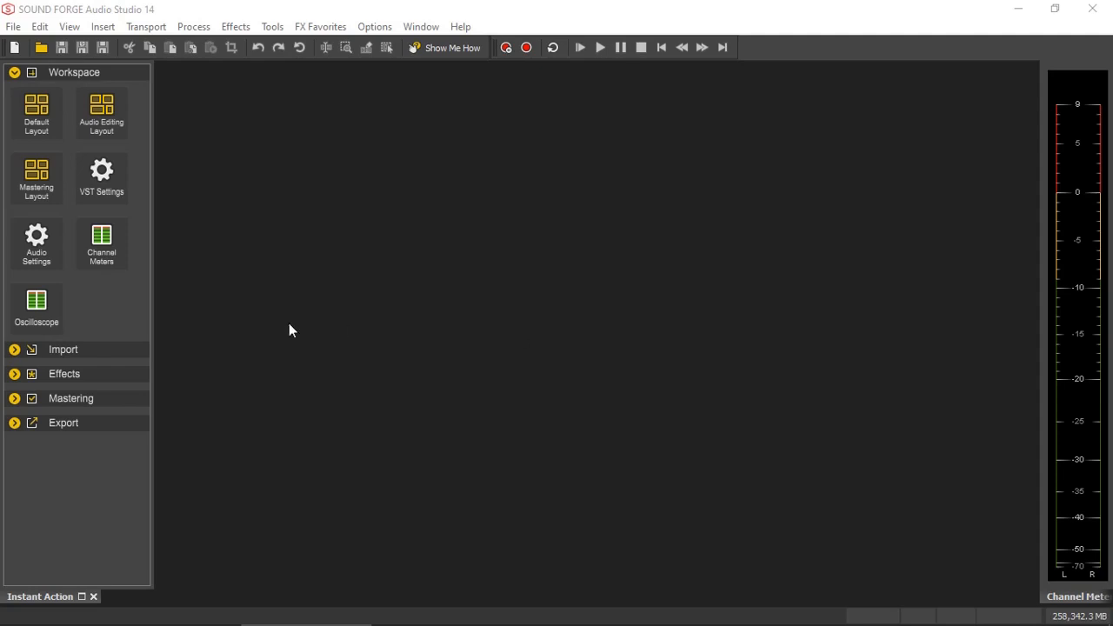
left_click(34, 247)
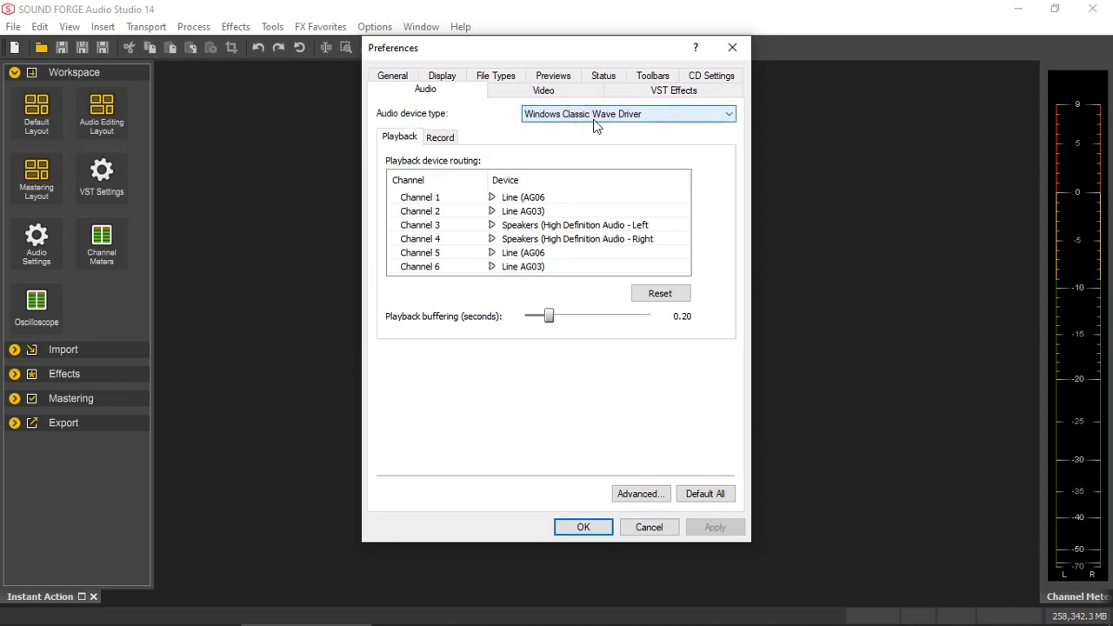
left_click(729, 114)
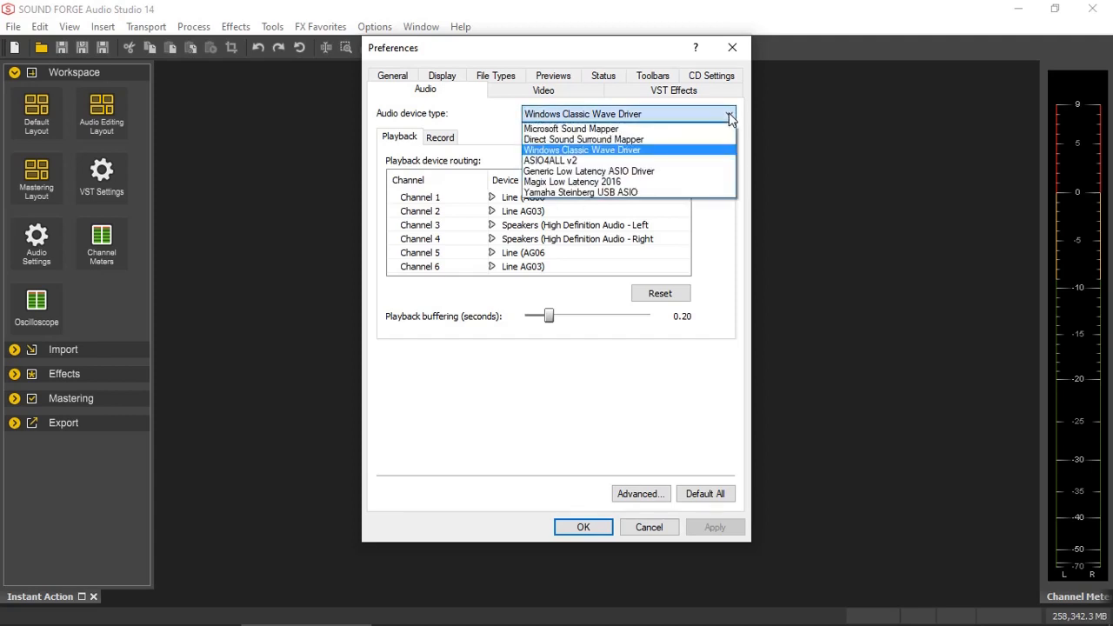
left_click(623, 193)
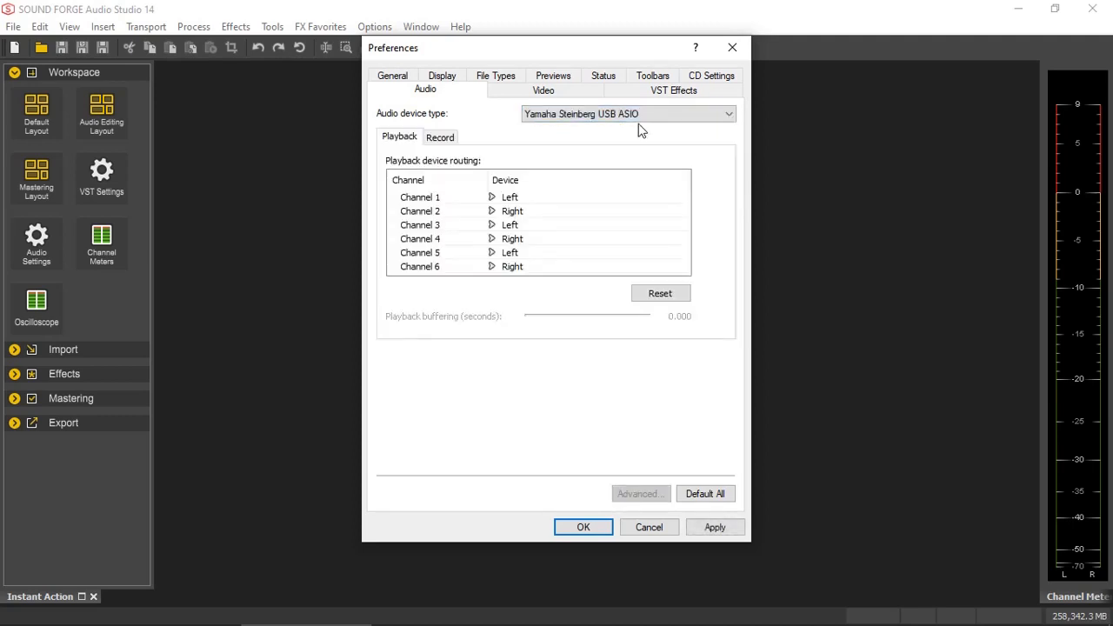
left_click(728, 116)
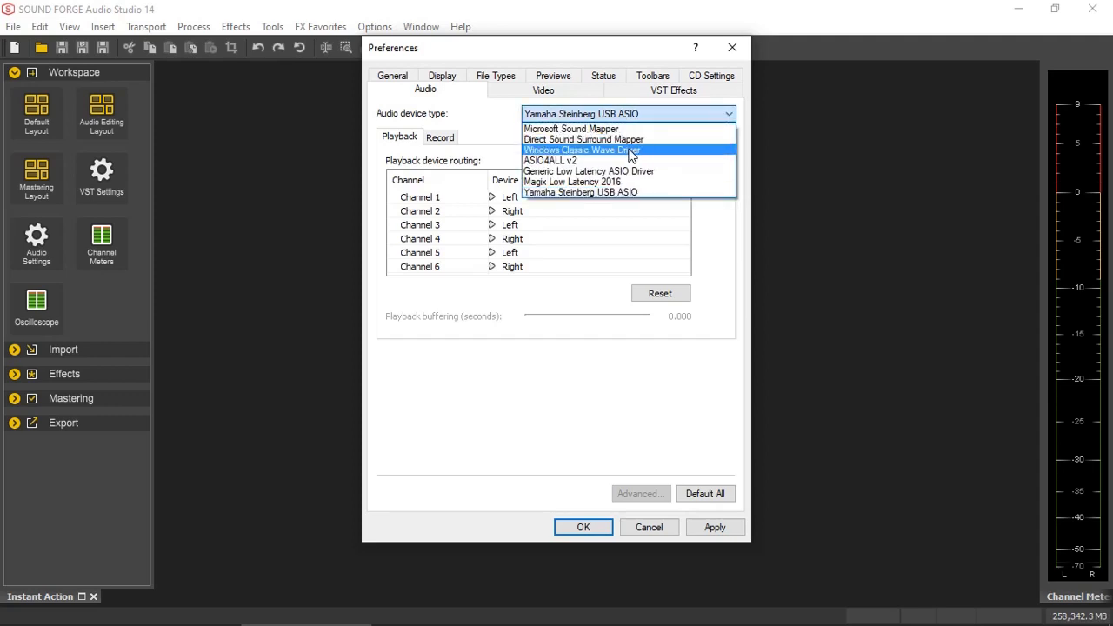
left_click(632, 152)
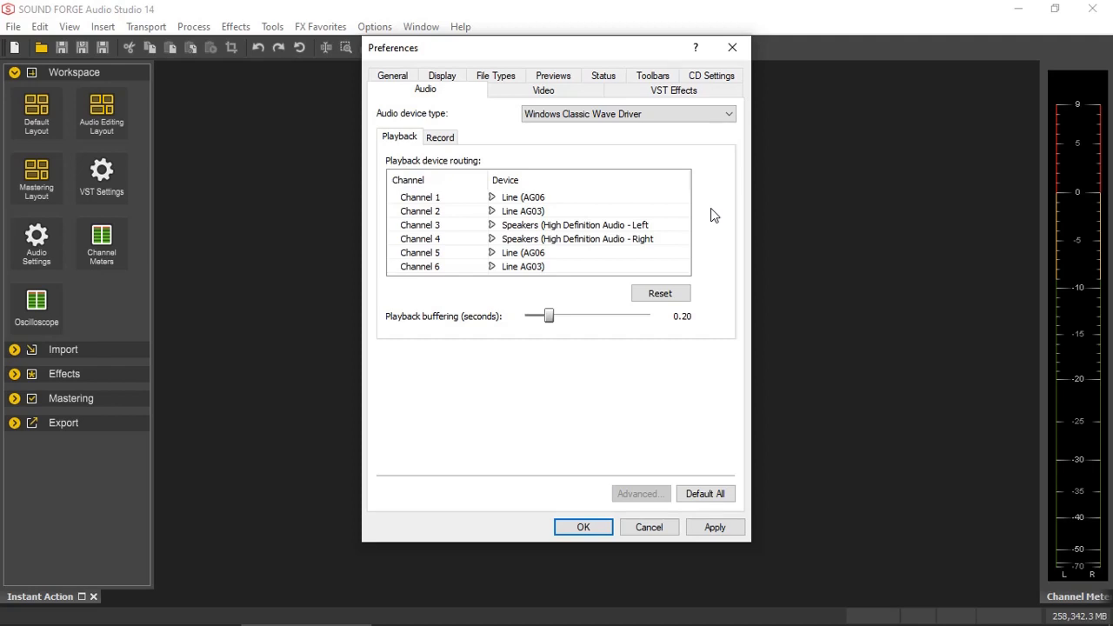
Check the playback and recording device routing of the channels, and apply the audio preferences
left_click(492, 198)
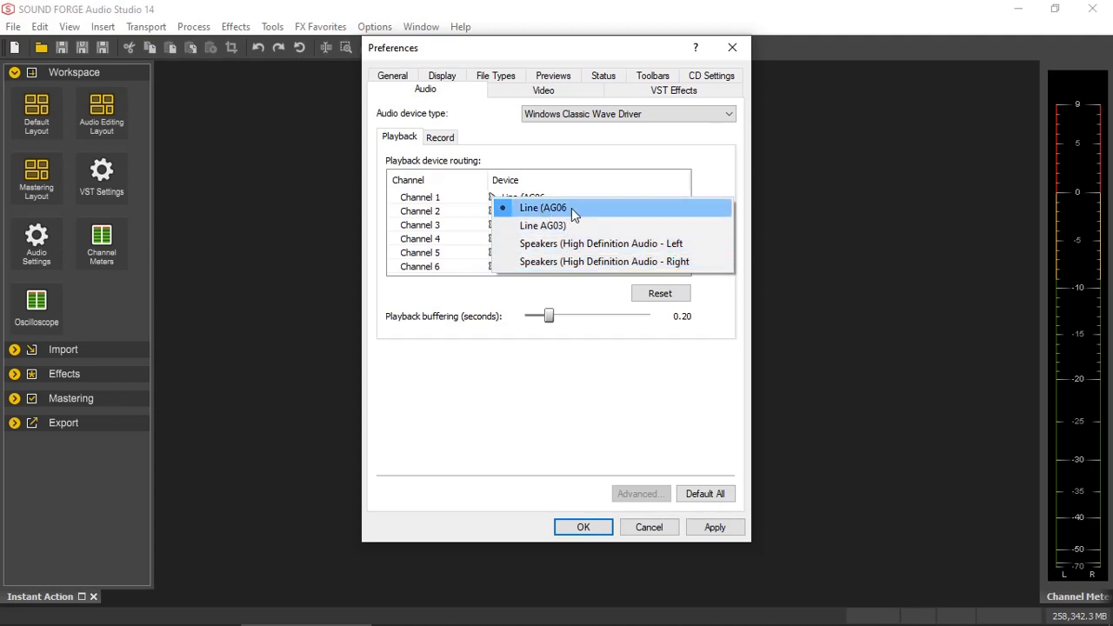
left_click(711, 166)
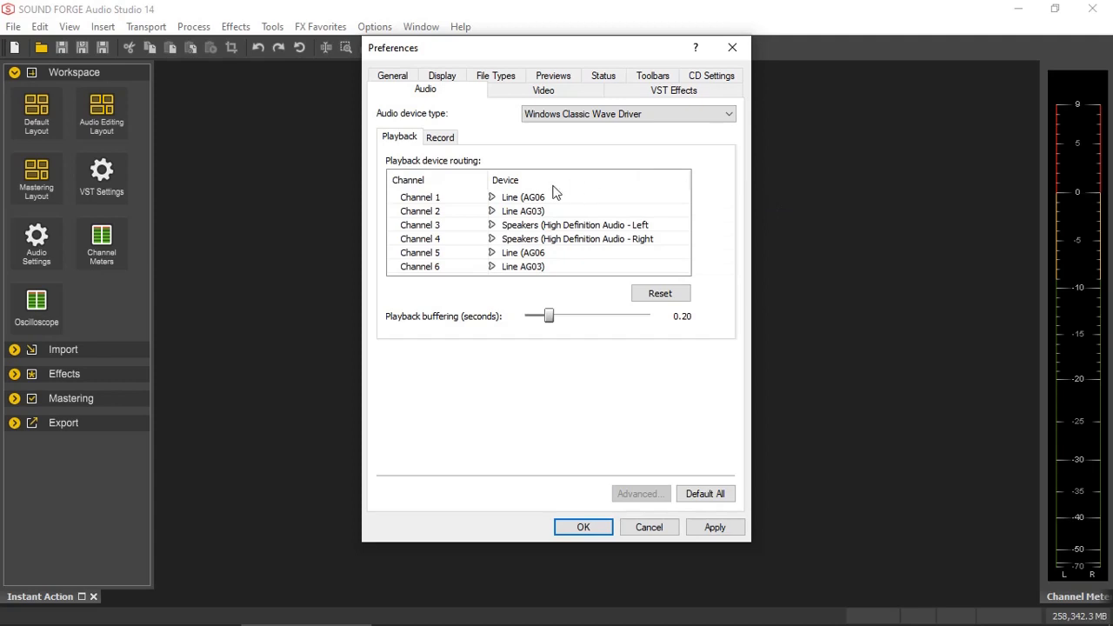
left_click(449, 143)
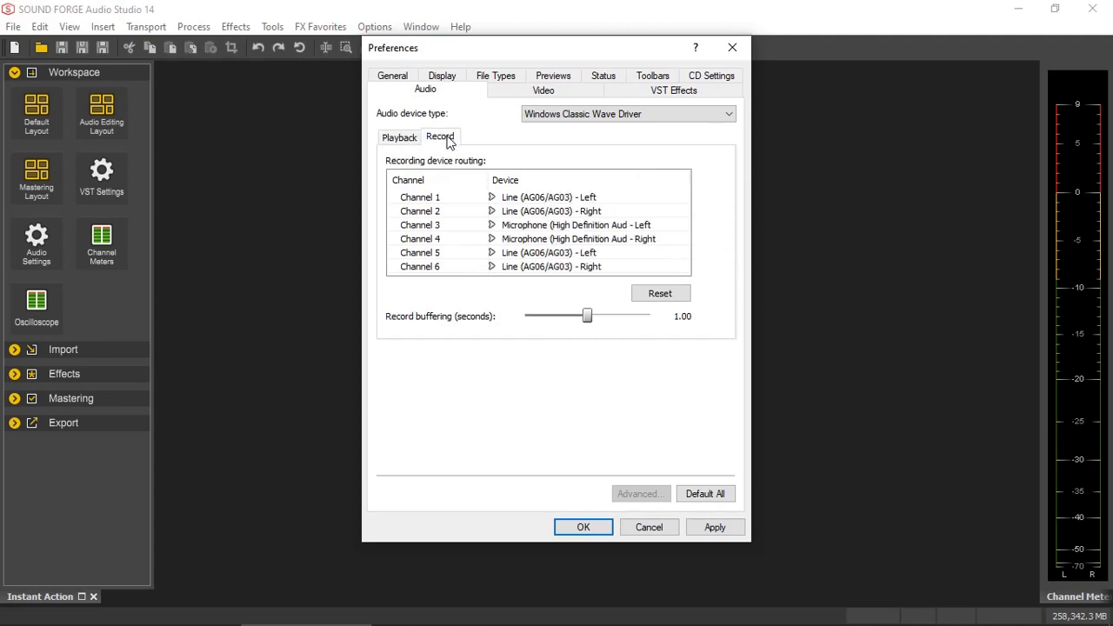
left_click(490, 198)
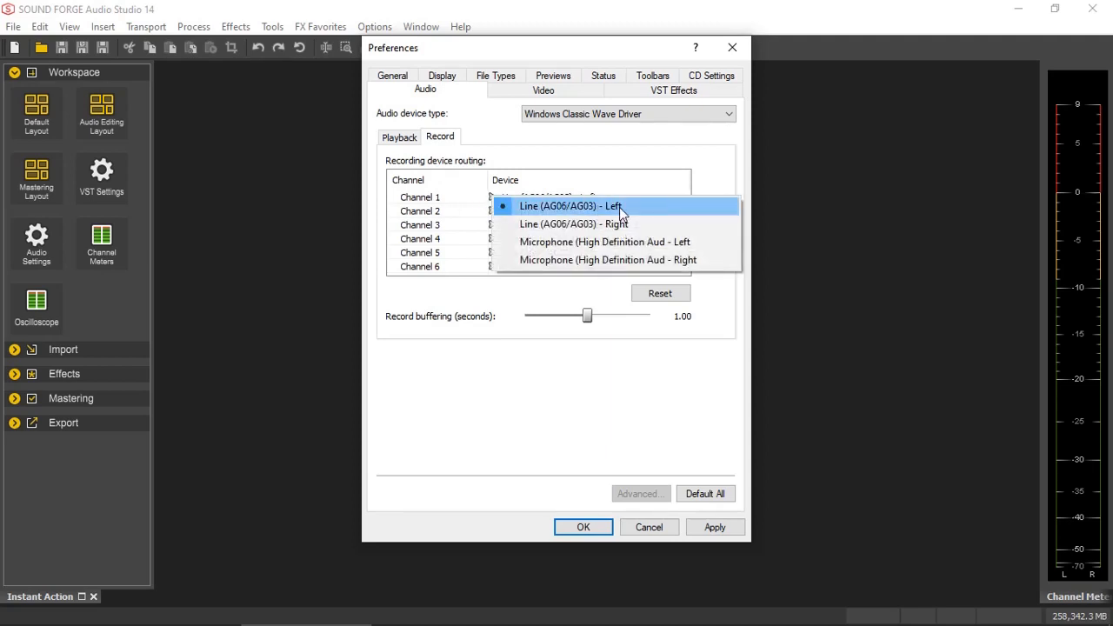
left_click(649, 171)
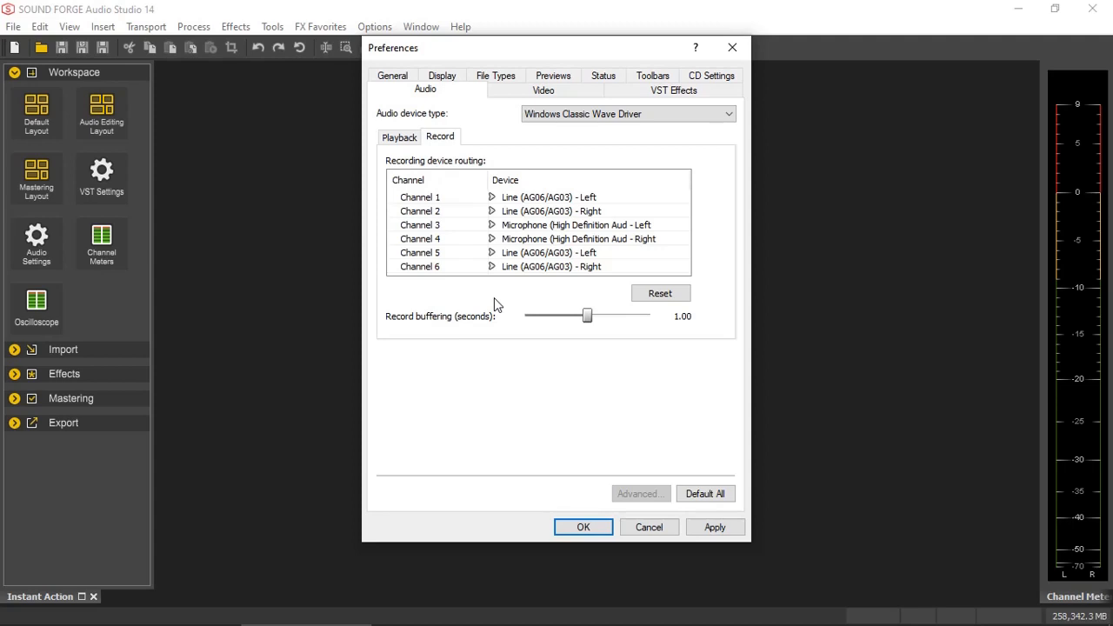
left_click(404, 141)
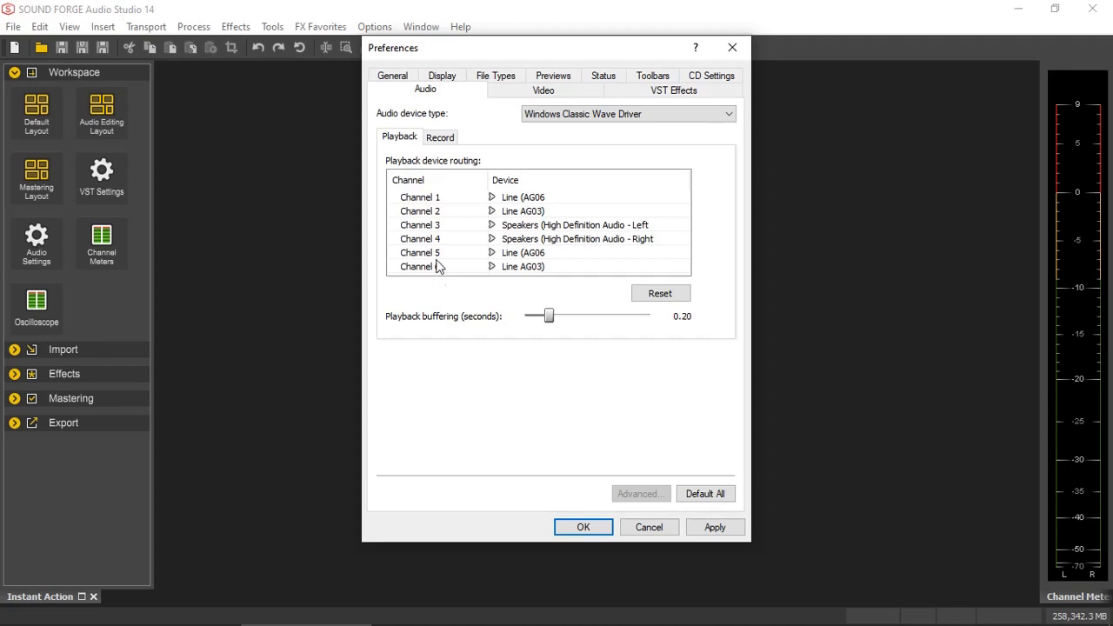
left_click(435, 199)
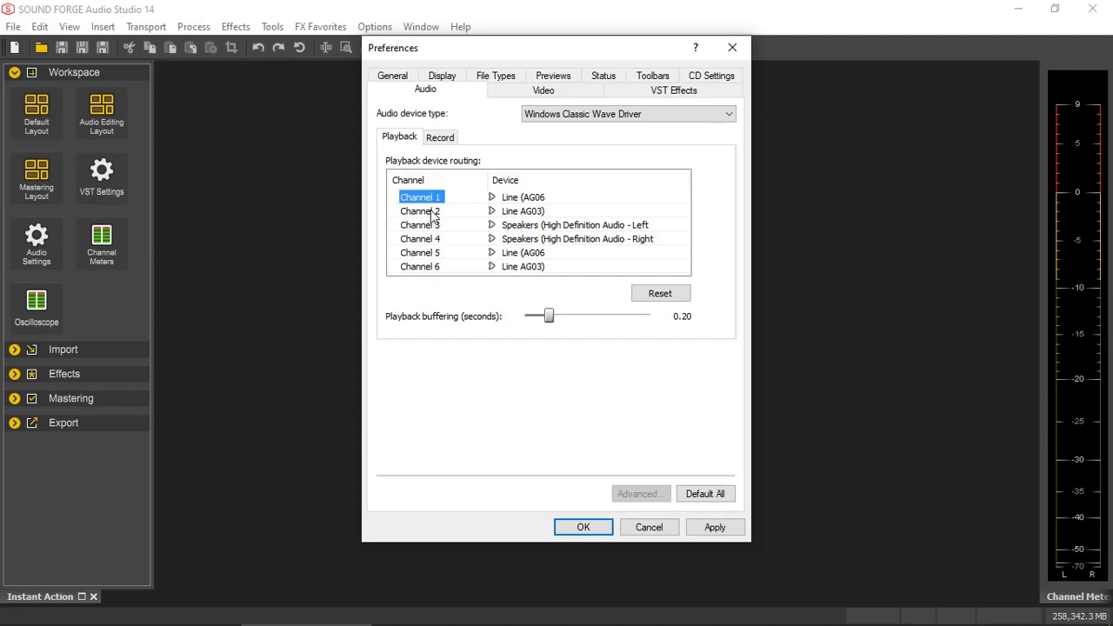
left_click(434, 211)
left_click(445, 141)
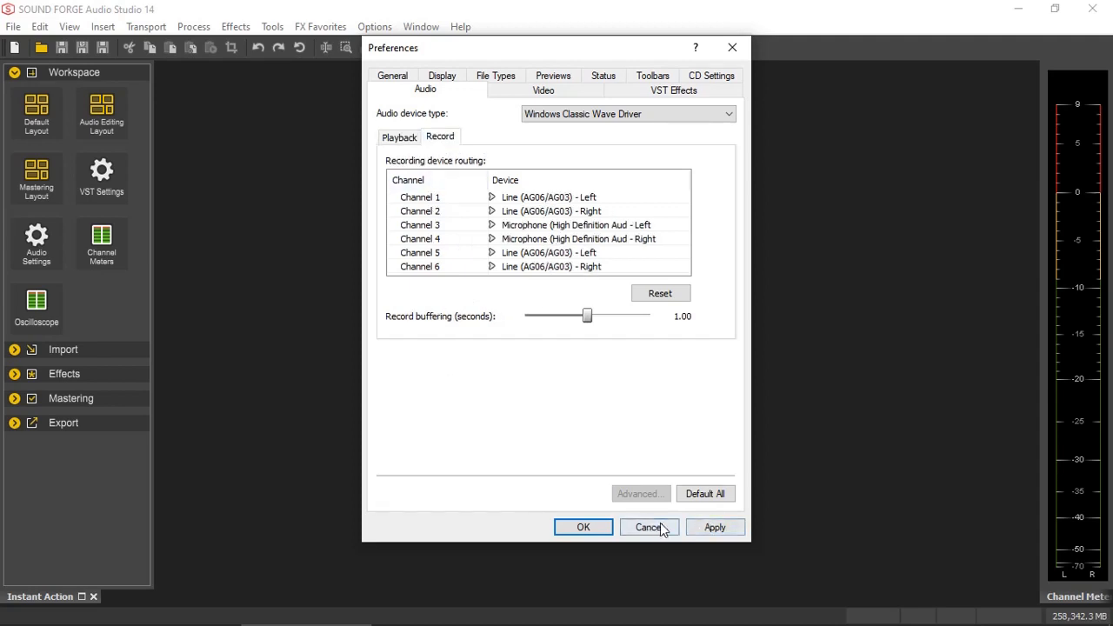
left_click(713, 527)
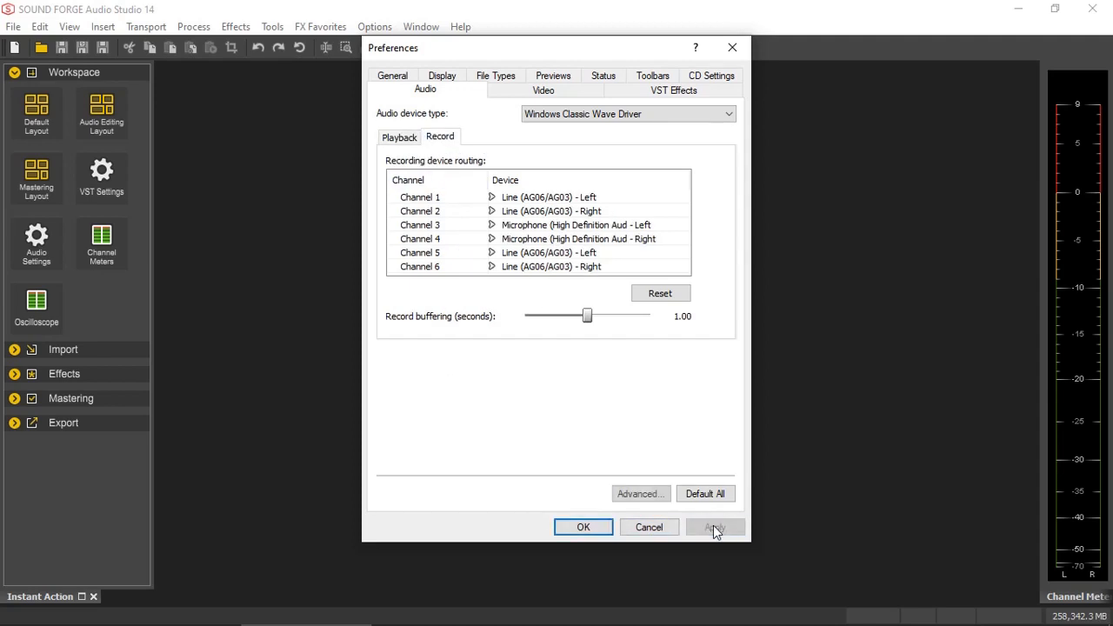
left_click(585, 528)
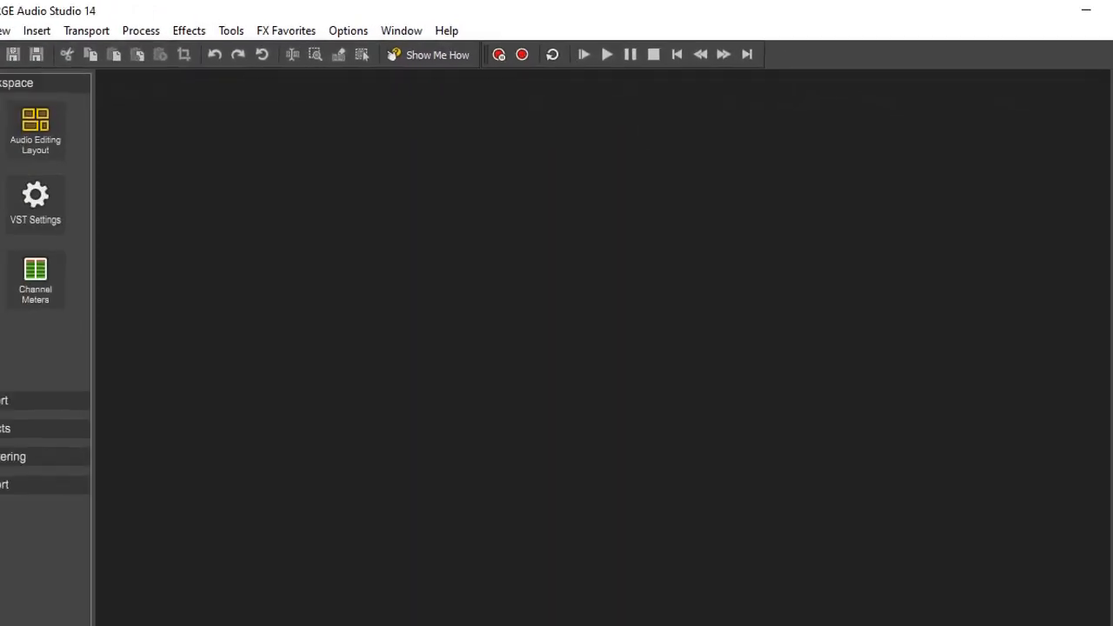
Record a new sound of about 20 seconds and stop the recording
left_click(14, 349)
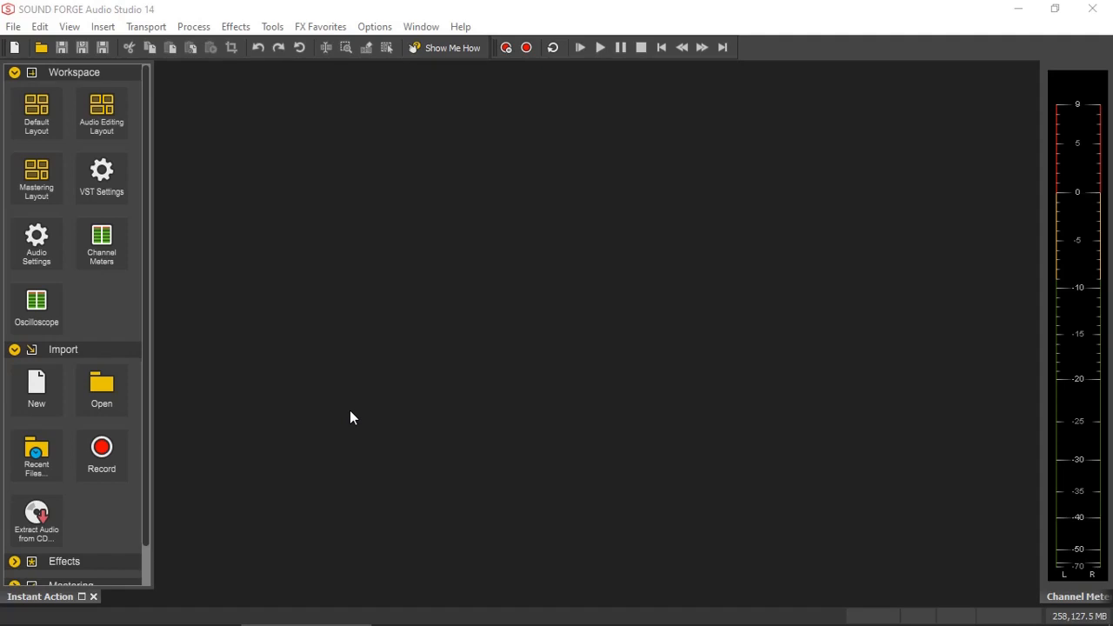
left_click(100, 451)
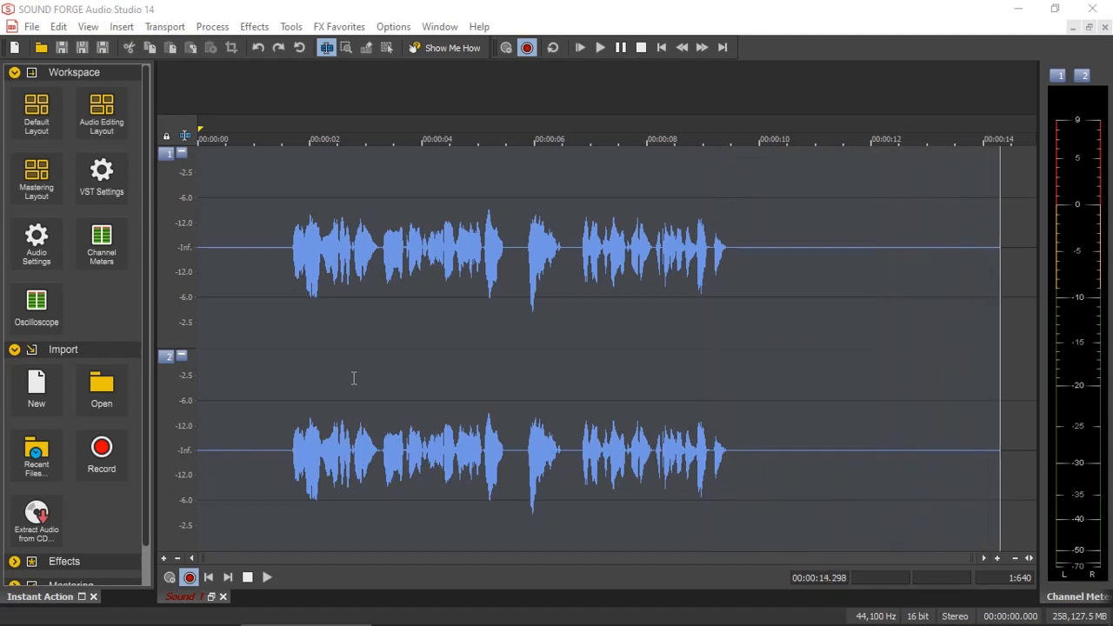
left_click(642, 48)
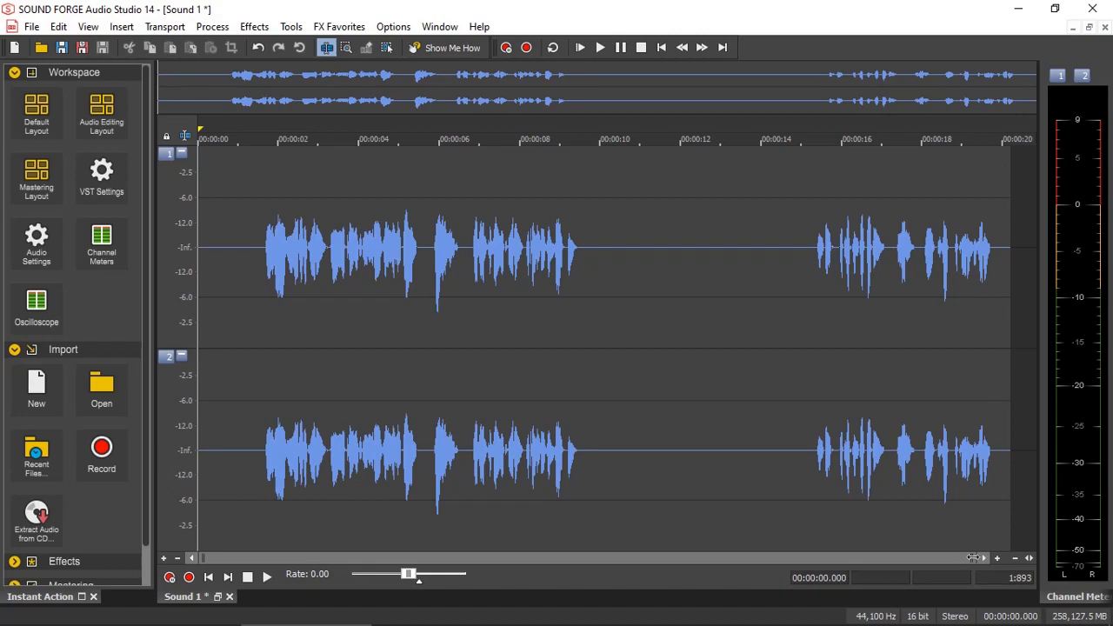
Select the whole recording in both channels and delete it
left_click_drag(971, 557, 391, 558)
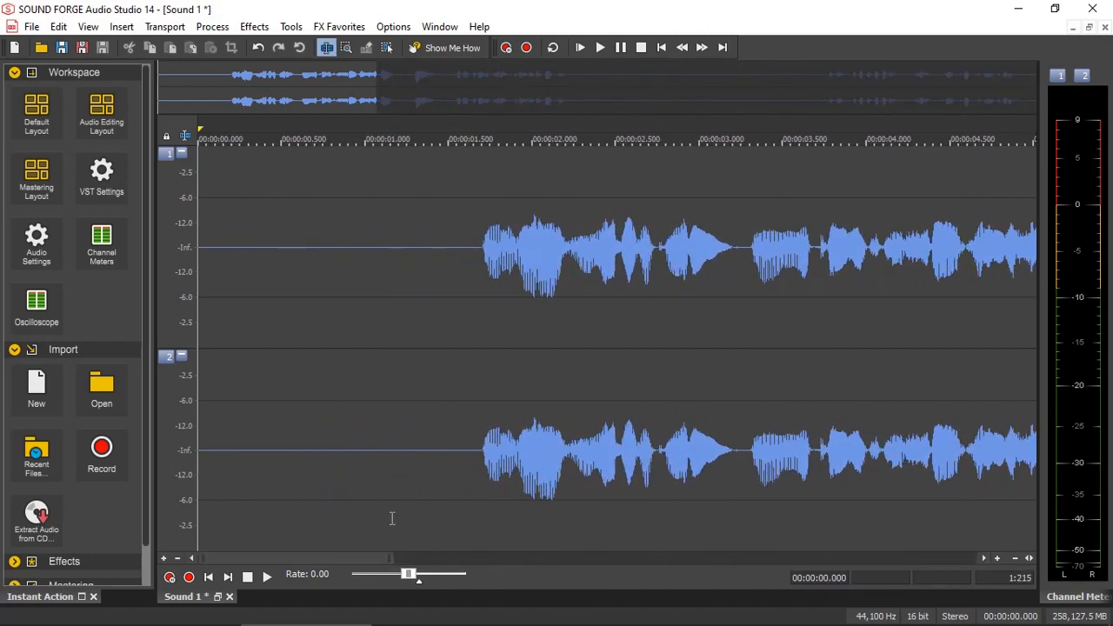
left_click_drag(281, 95, 1076, 137)
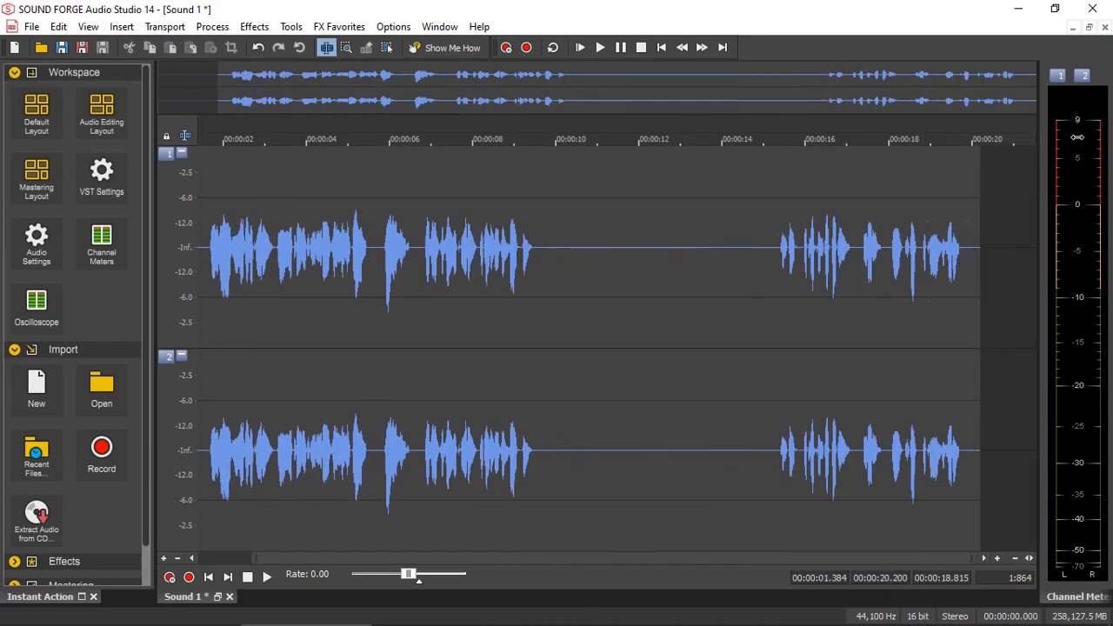
left_click_drag(216, 87, 114, 89)
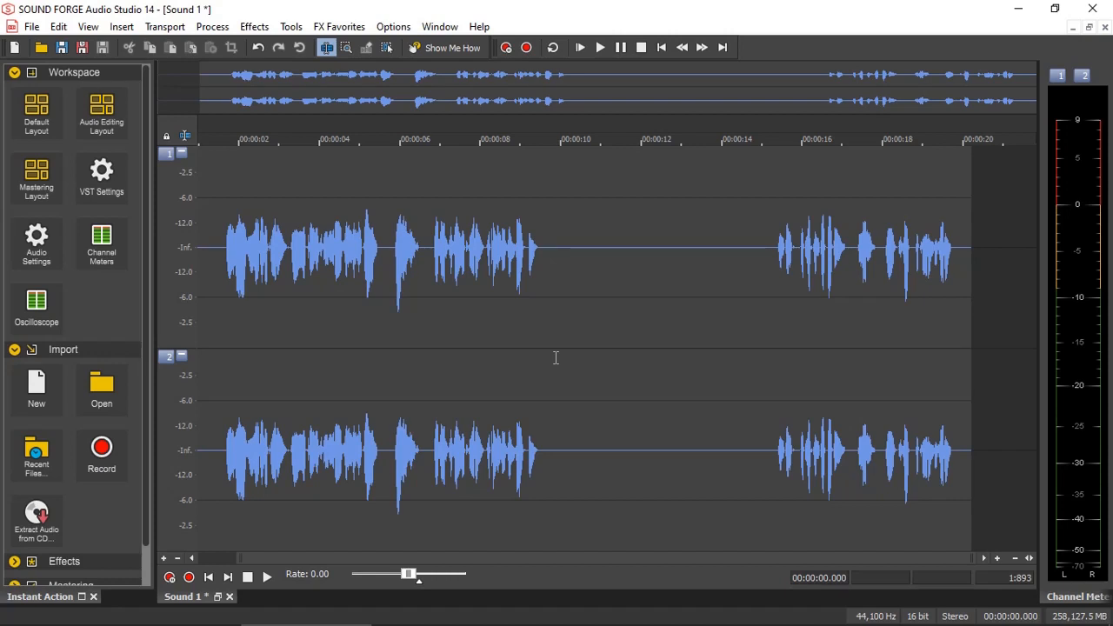
key("ctrl+a")
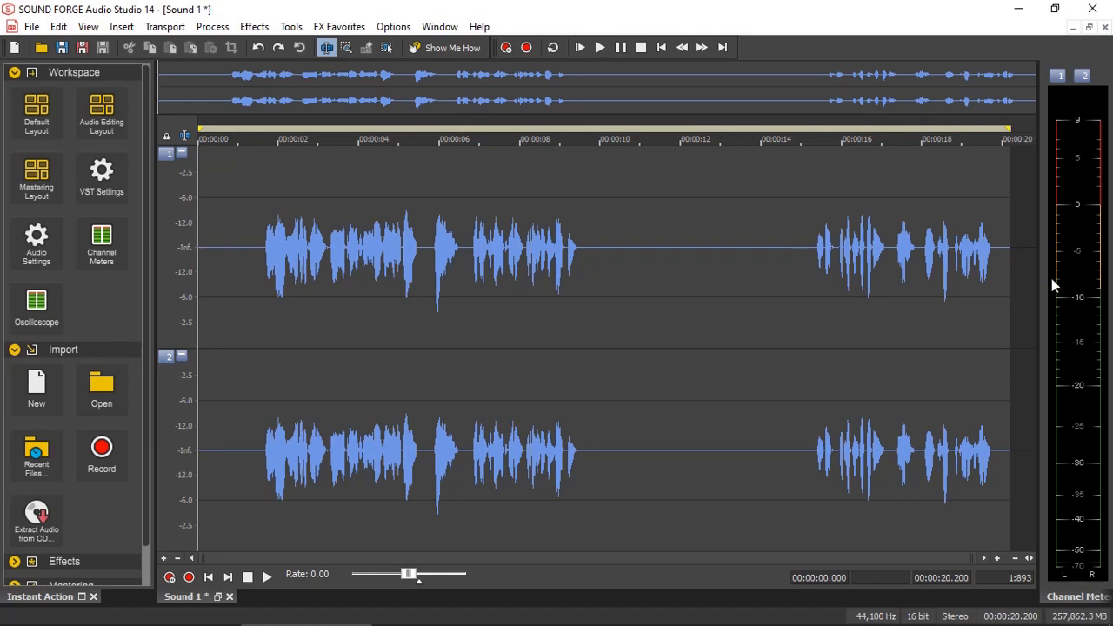
left_click_drag(1019, 318, 238, 335)
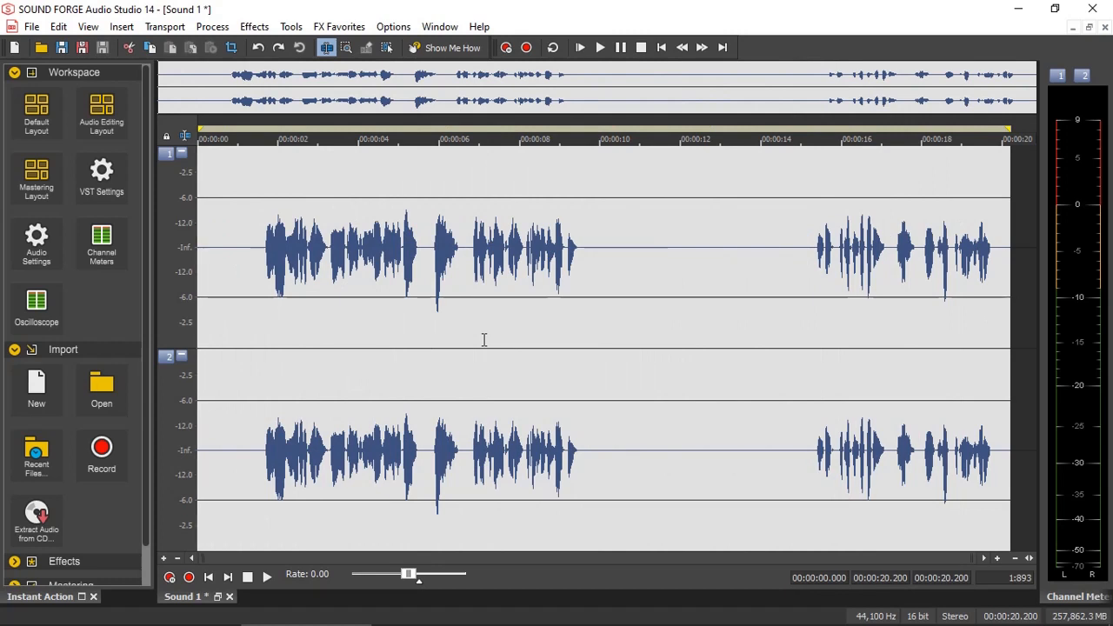
key("Delete")
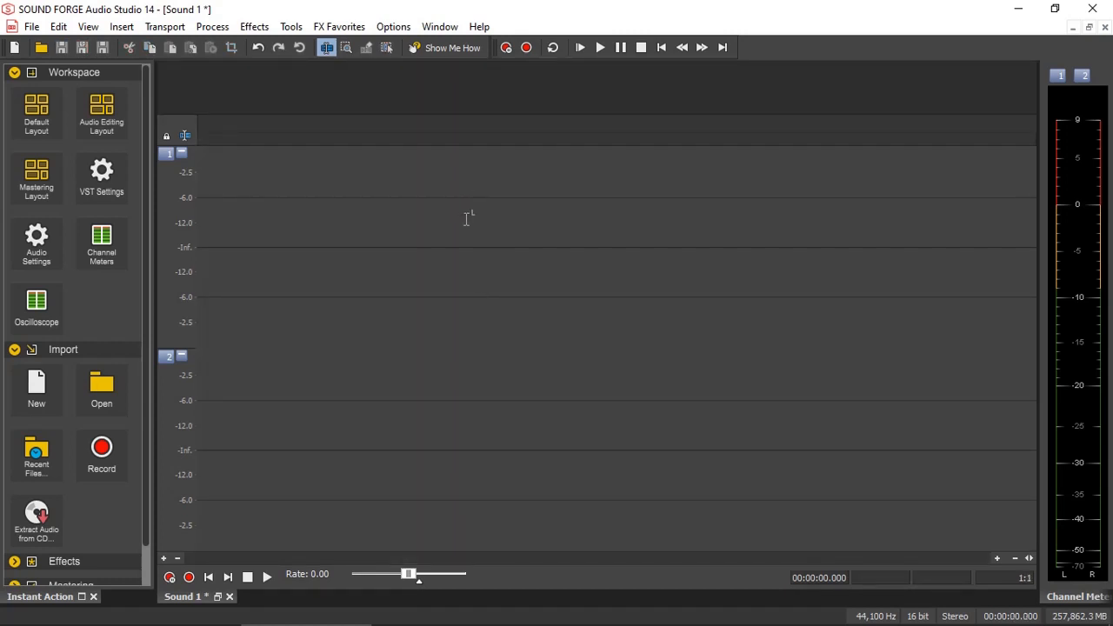
Record another take of about 40 seconds into the emptied sound, and play it back from the beginning
left_click(106, 458)
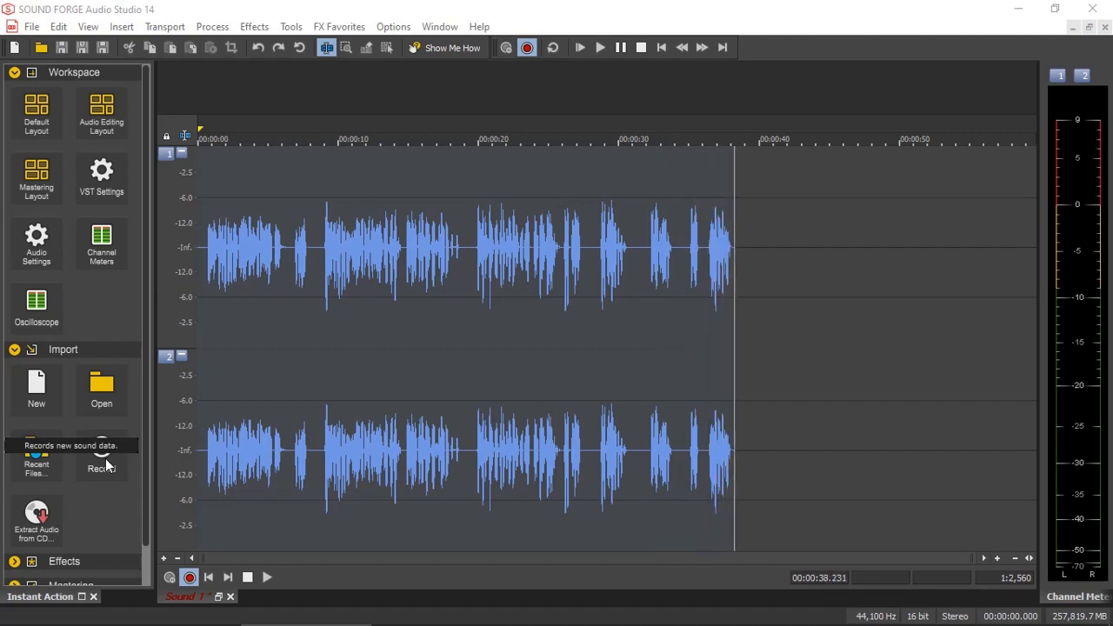
left_click(640, 47)
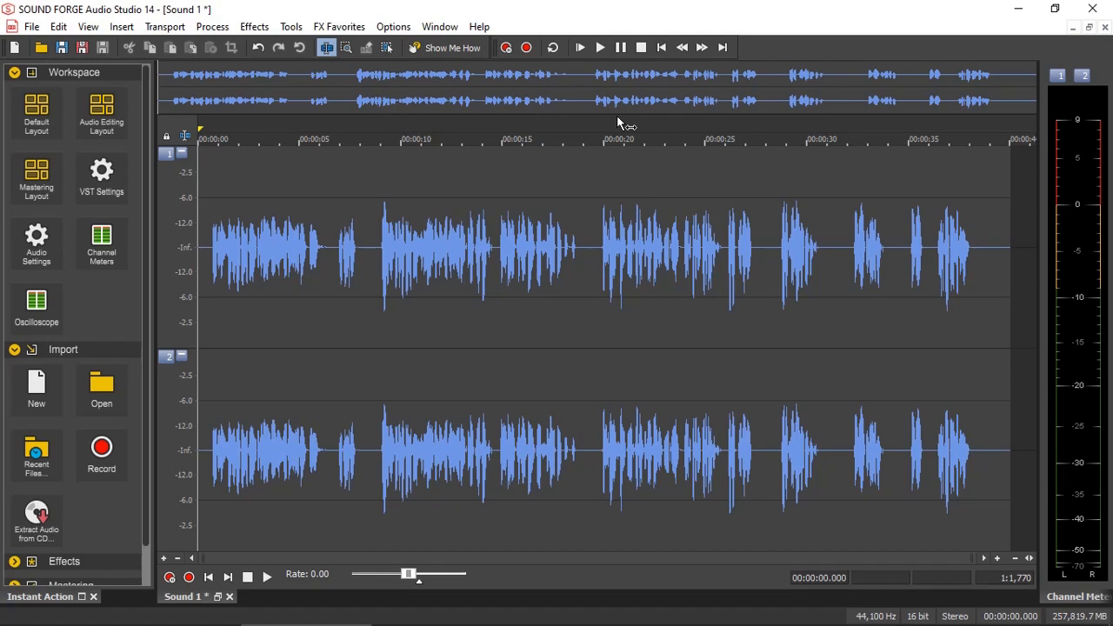
key("space")
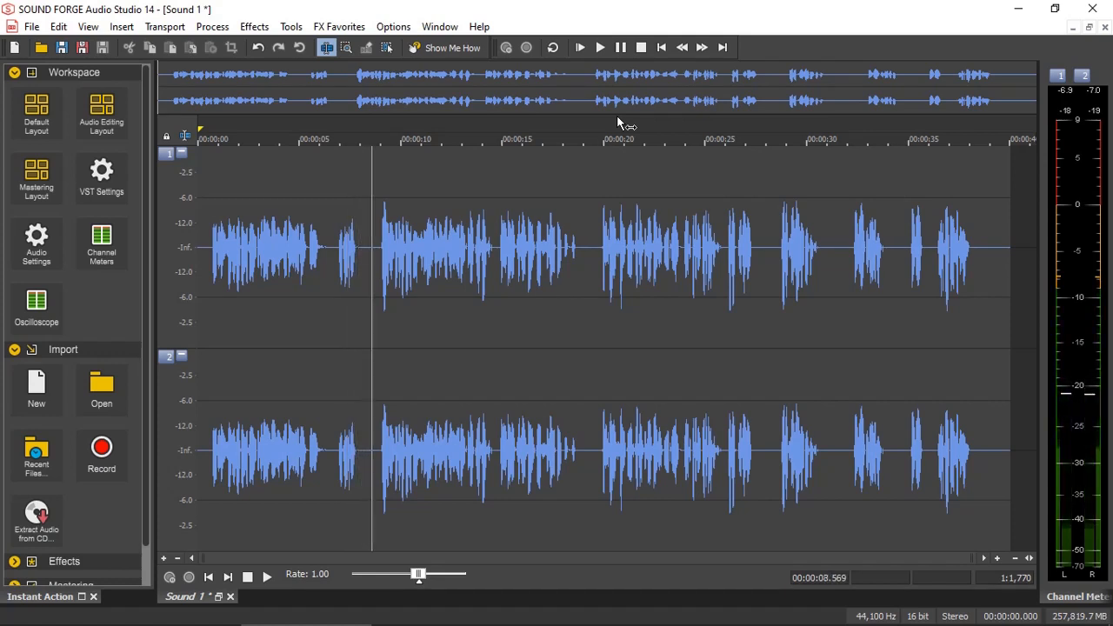
key("space")
Try selecting the first 8.5 seconds or so in channel 1 only, channel 2 only and both channels, plus the entire recording
key("ctrl+a")
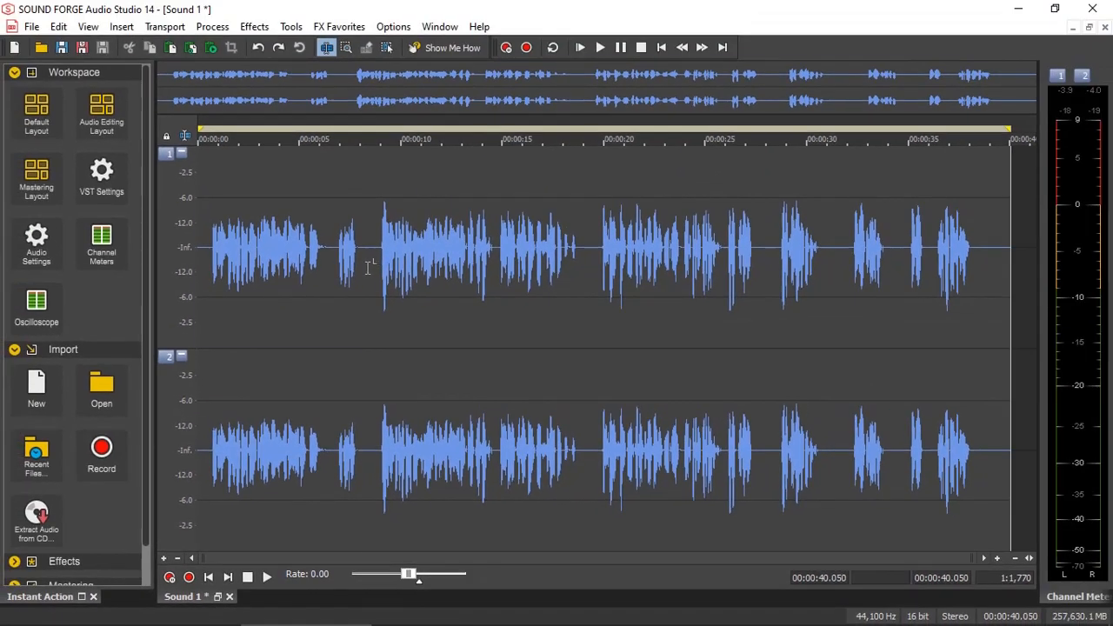
left_click_drag(369, 265, 189, 263)
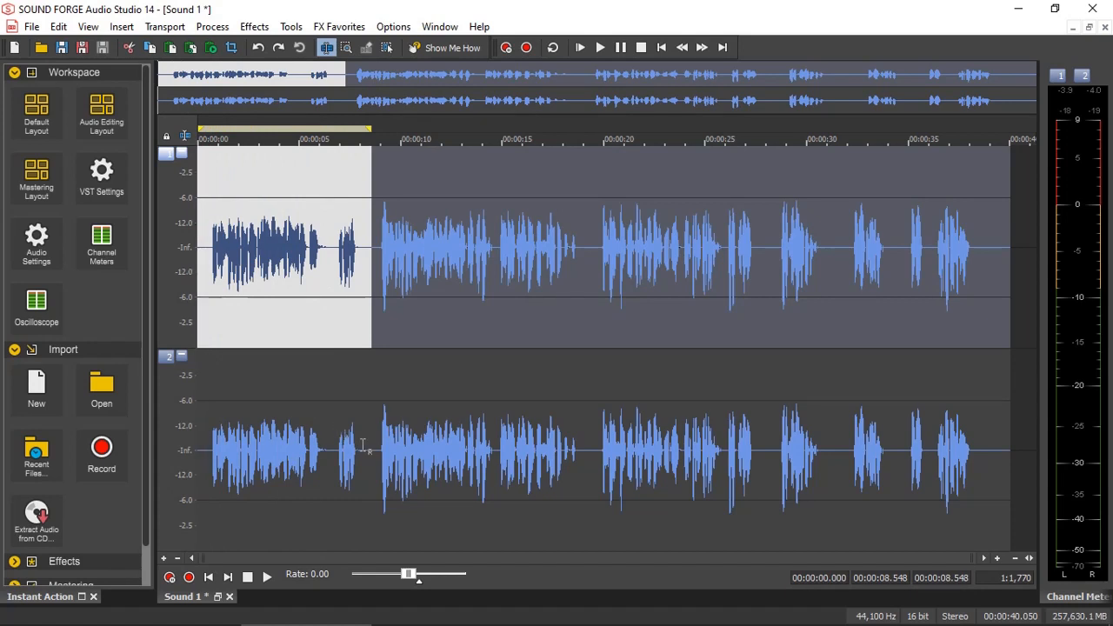
left_click_drag(366, 433, 195, 416)
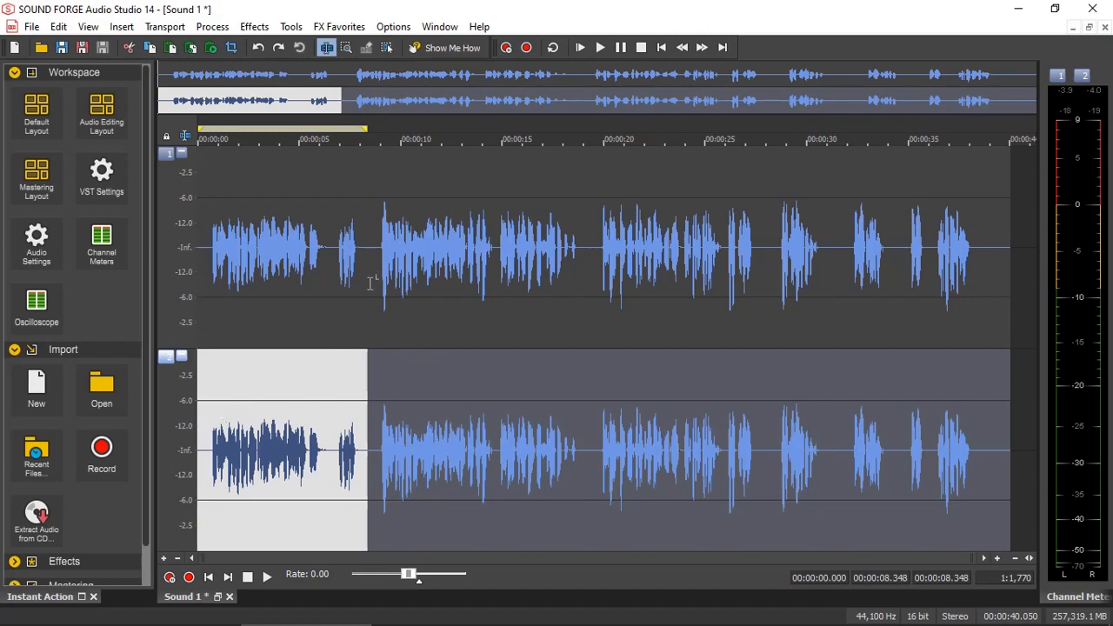
left_click_drag(369, 281, 174, 423)
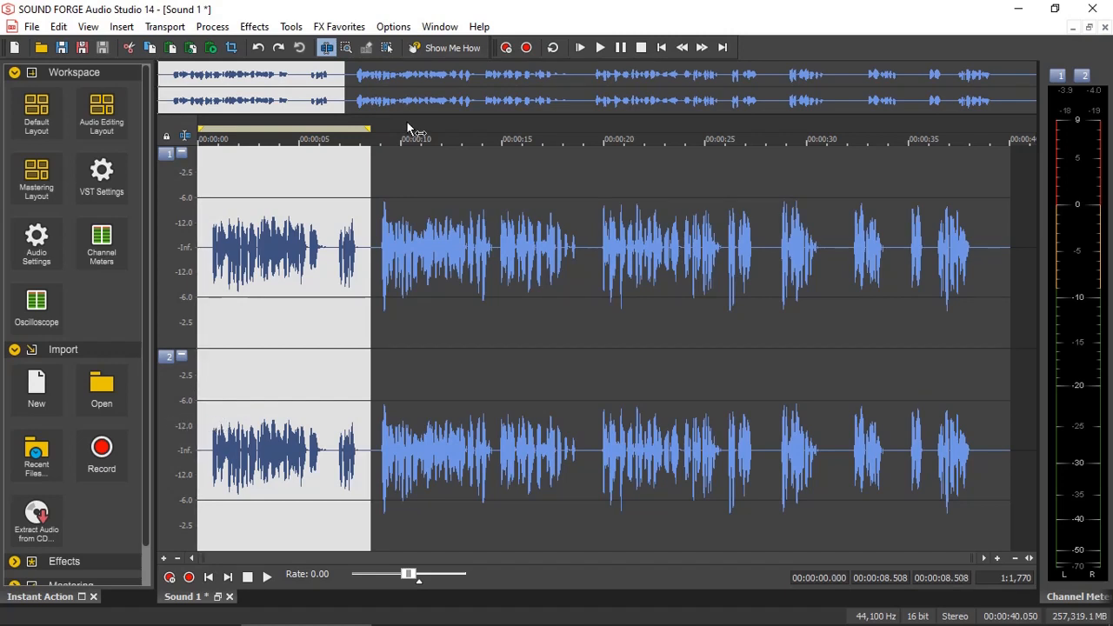
double_click(505, 123)
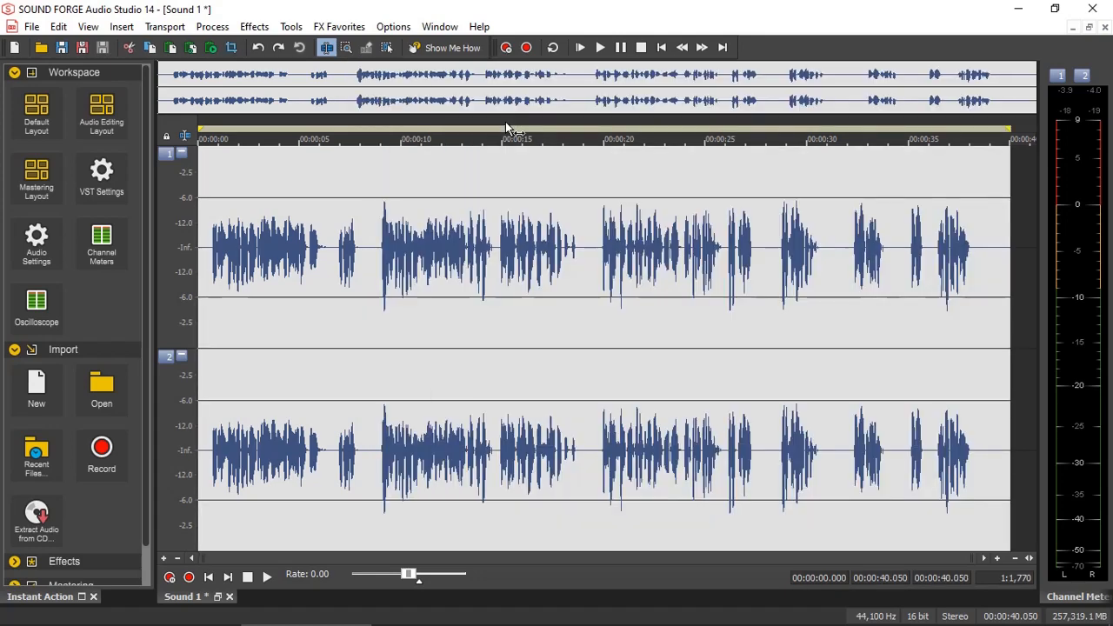
Select about the first 8.5 seconds in channel 1 only and cut that section
left_click(371, 266)
left_click_drag(371, 266, 189, 254)
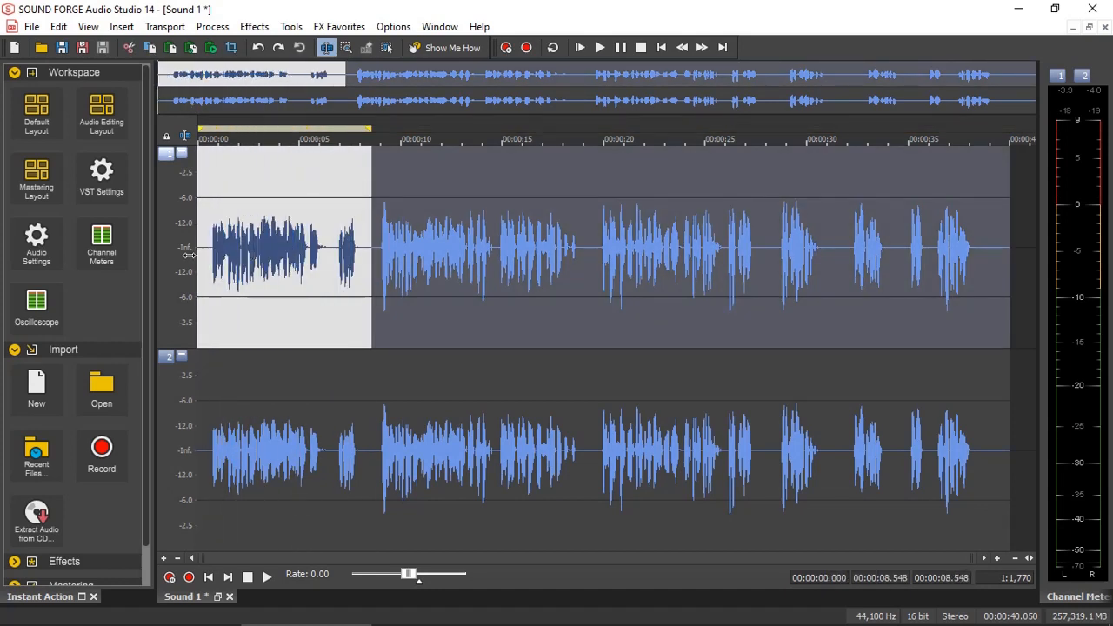
left_click(129, 49)
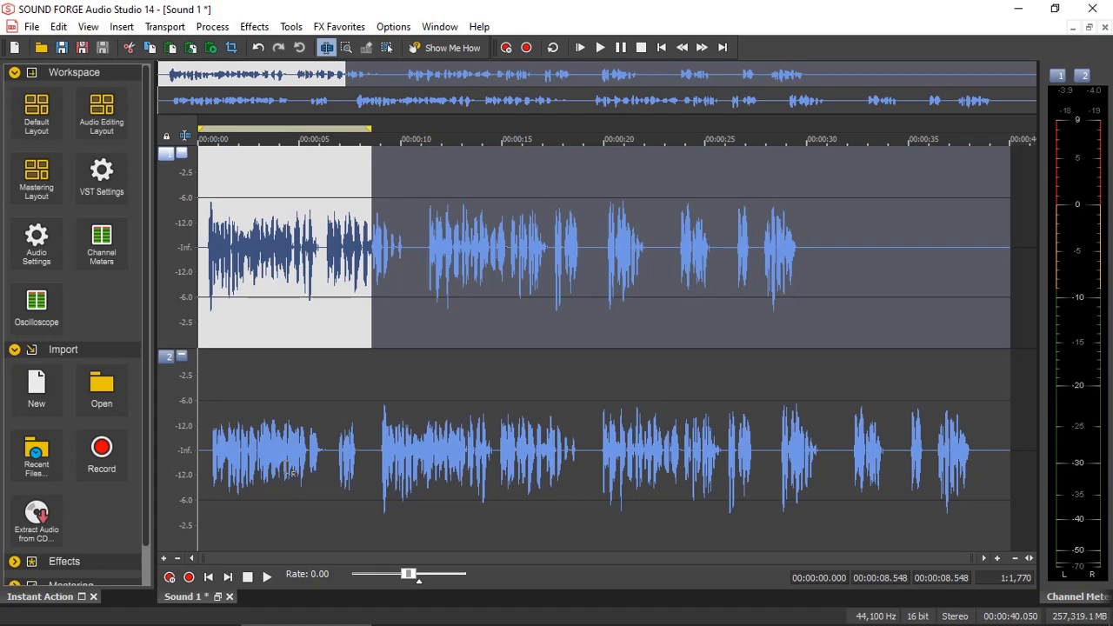
Undo the channel 1 cut, and cut about the first 8.95 seconds from both channels instead
left_click(259, 47)
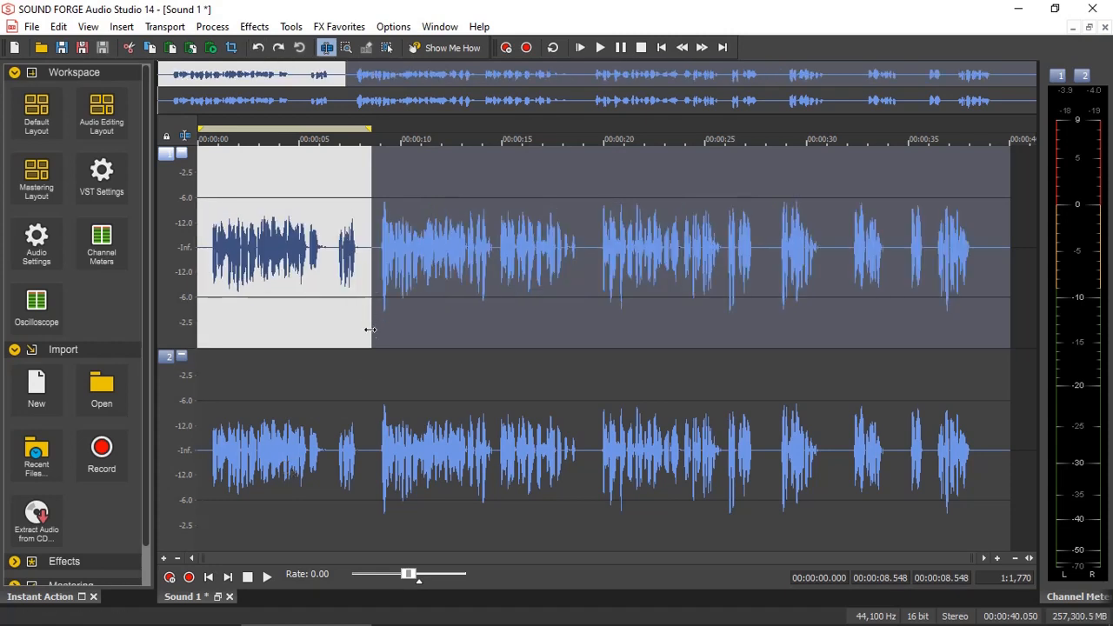
left_click_drag(369, 330, 371, 407)
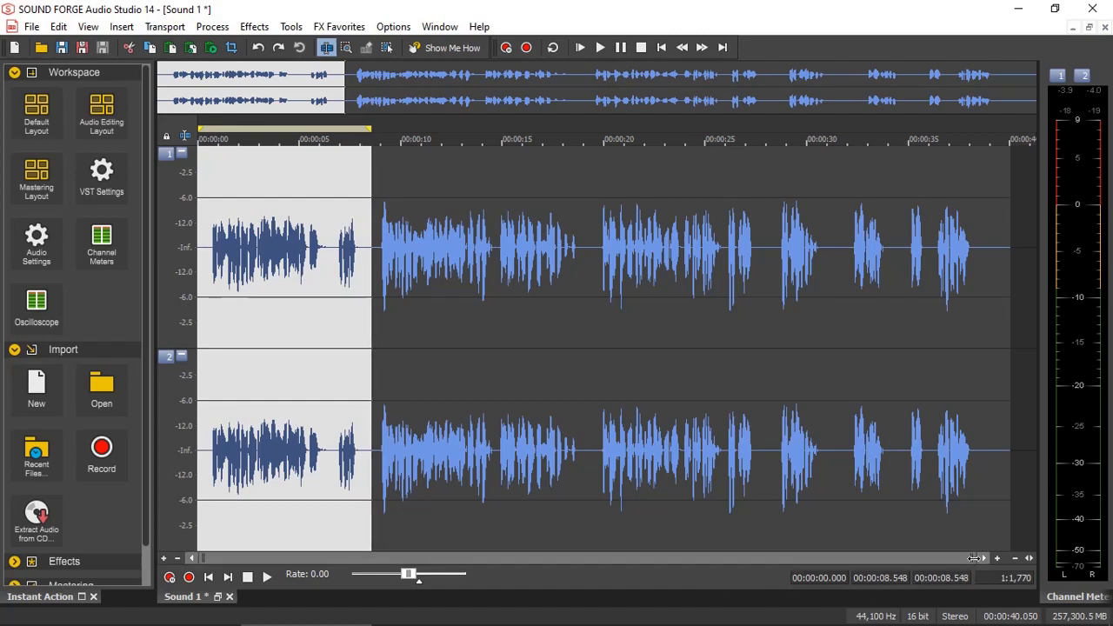
left_click_drag(972, 559, 418, 519)
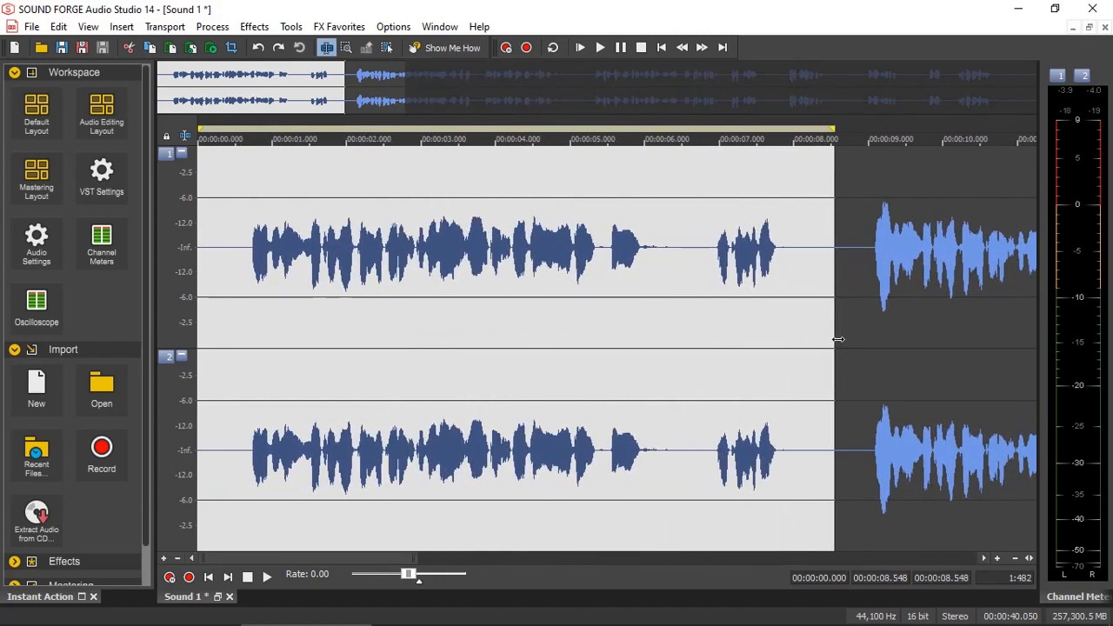
left_click_drag(837, 339, 865, 340)
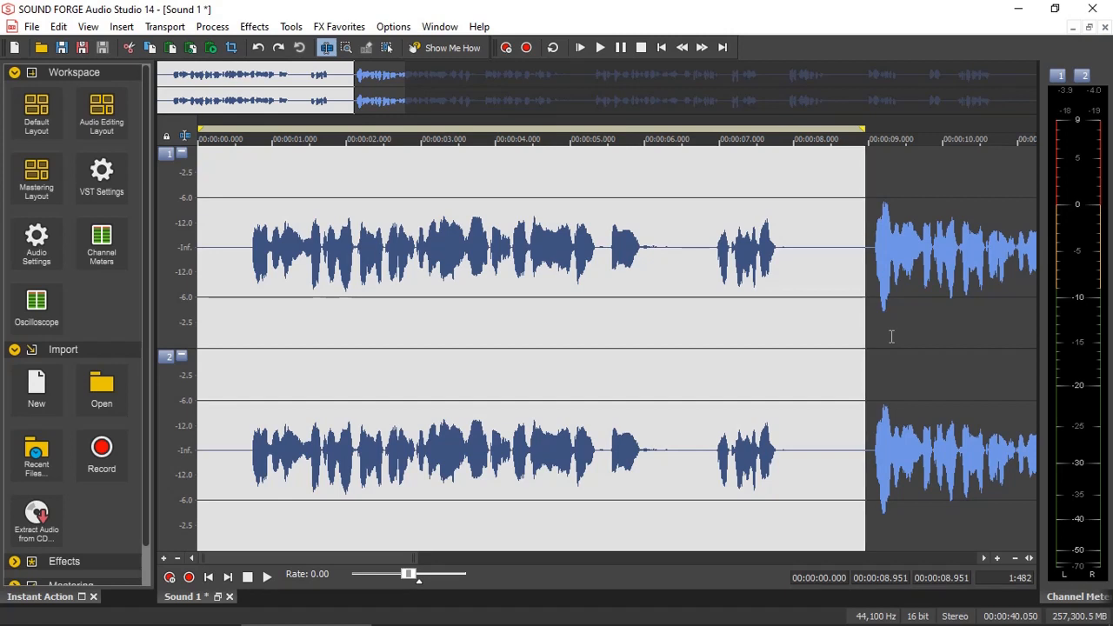
left_click(129, 49)
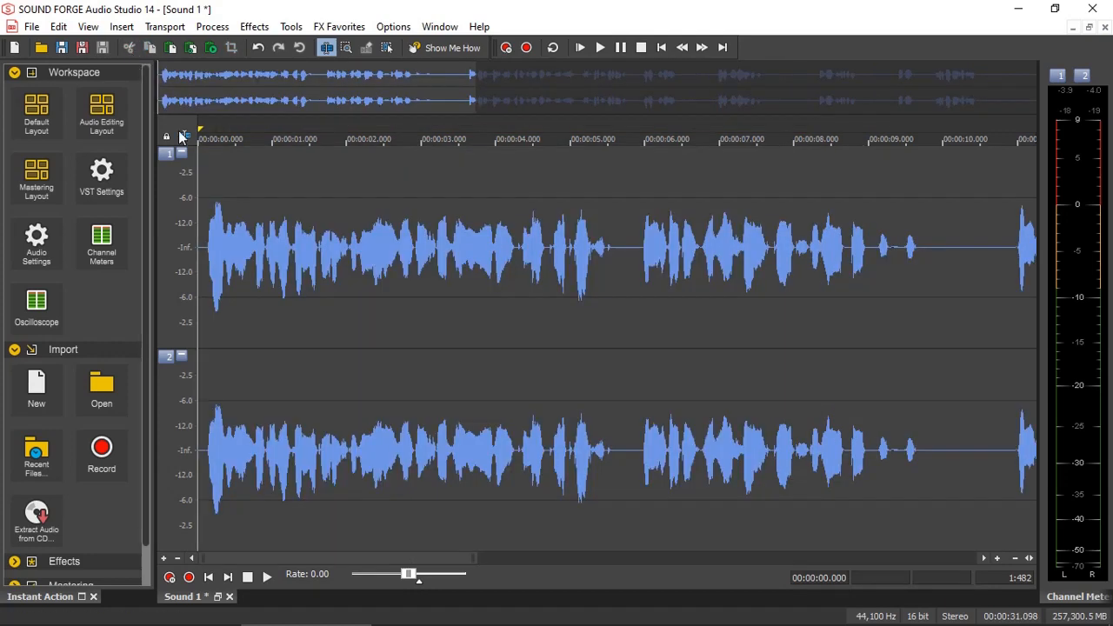
Play back the shortened recording from the beginning to check the new start
scroll(503, 379, "down", 5)
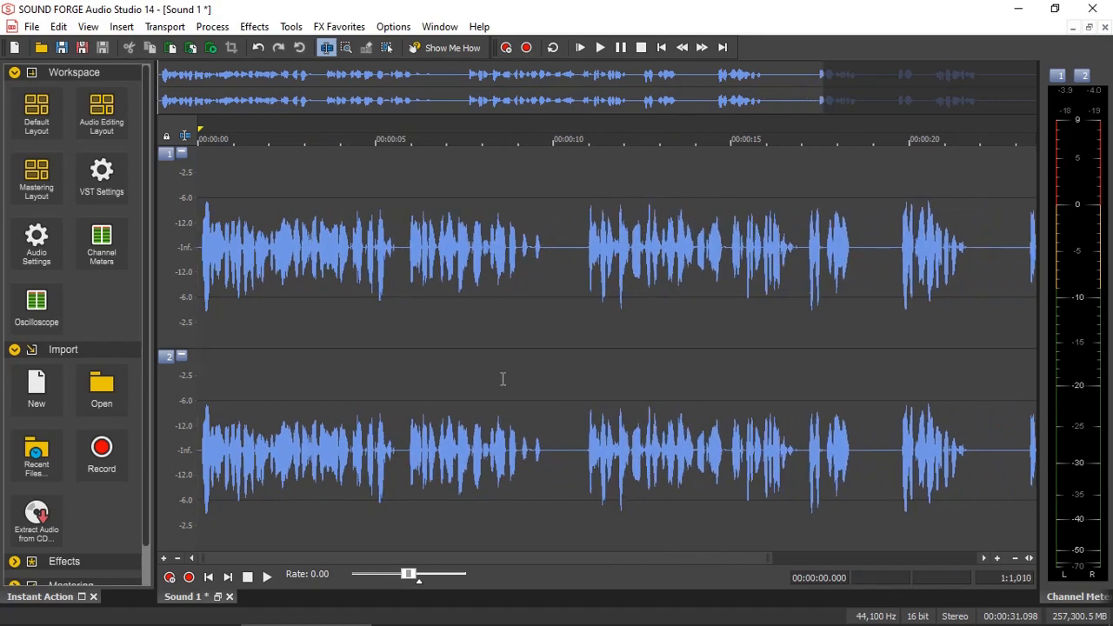
key("space")
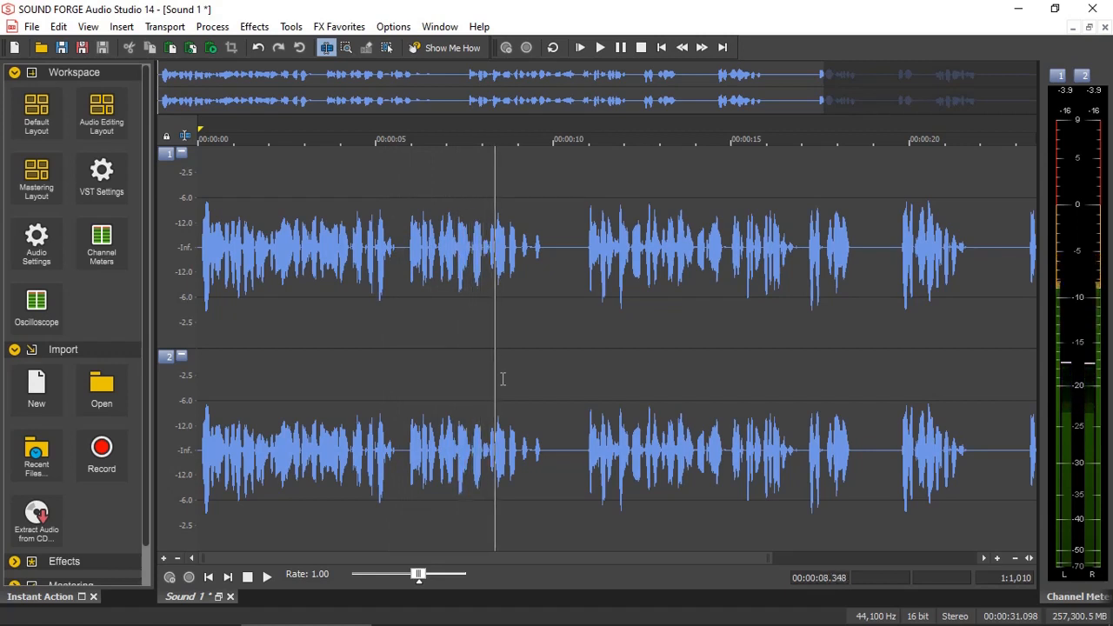
key("space")
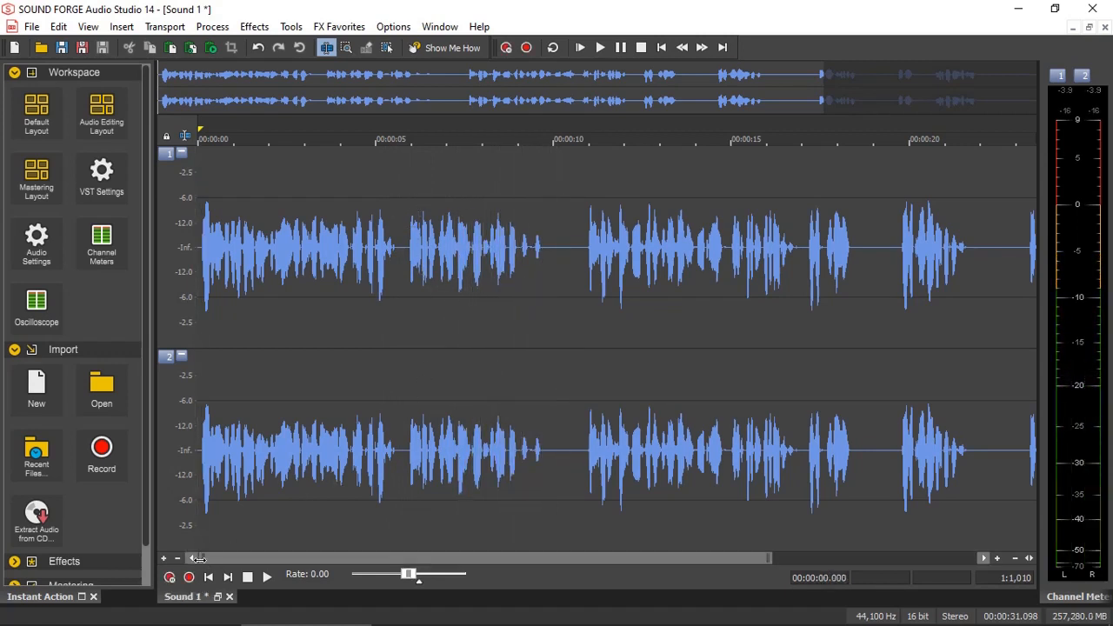
Cut the section from about 5.7 to 10.8 seconds in both channels and play back from the cut point
left_click_drag(202, 557, 304, 560)
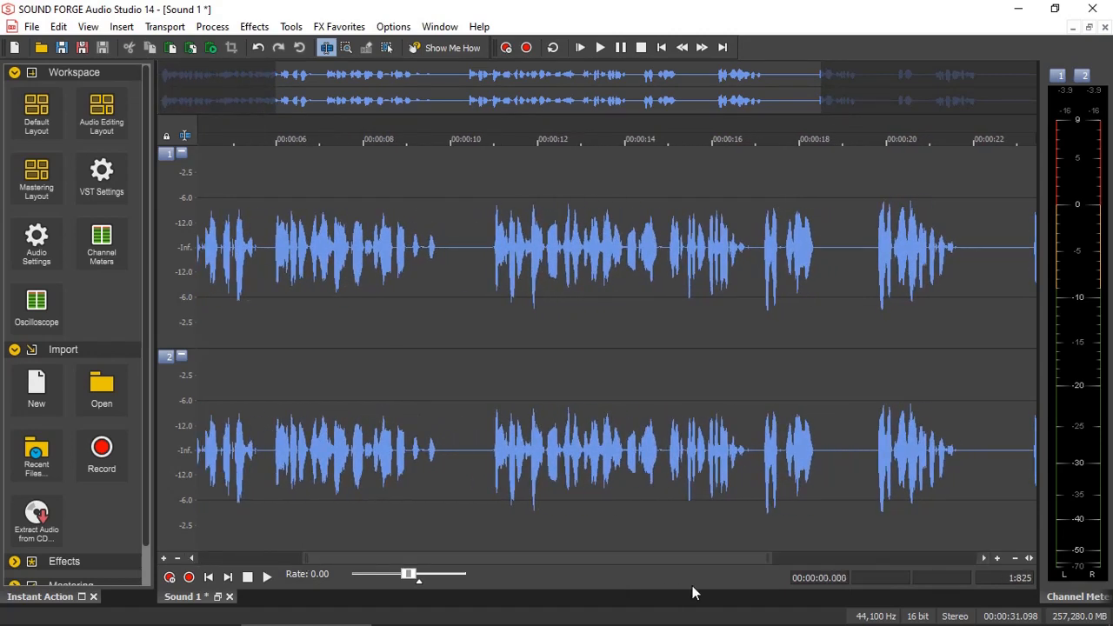
left_click_drag(768, 557, 503, 576)
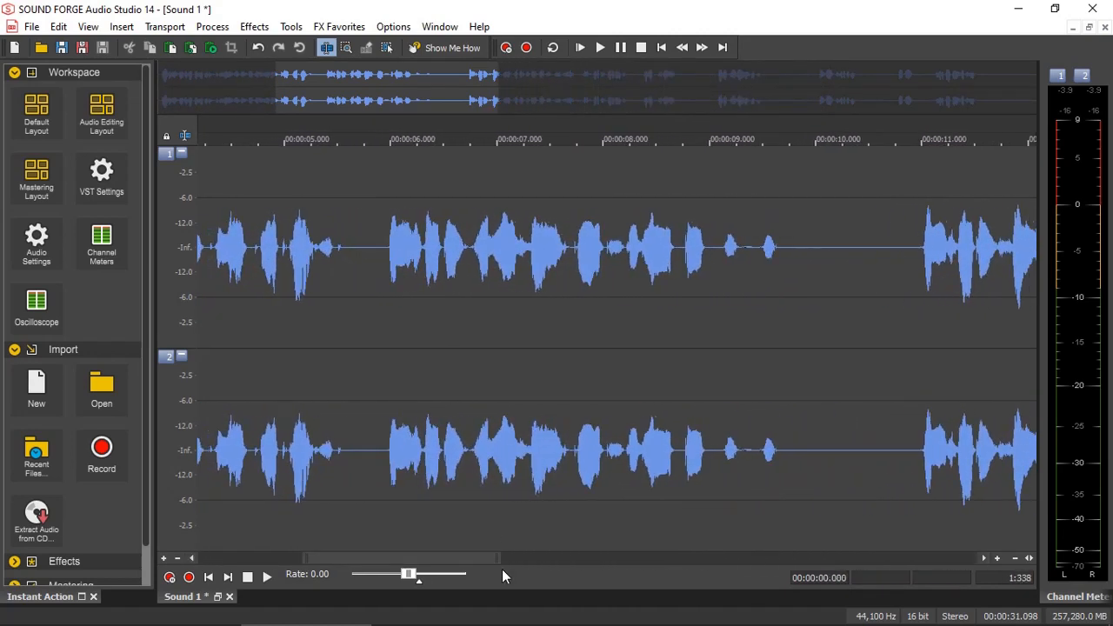
left_click_drag(355, 260, 904, 486)
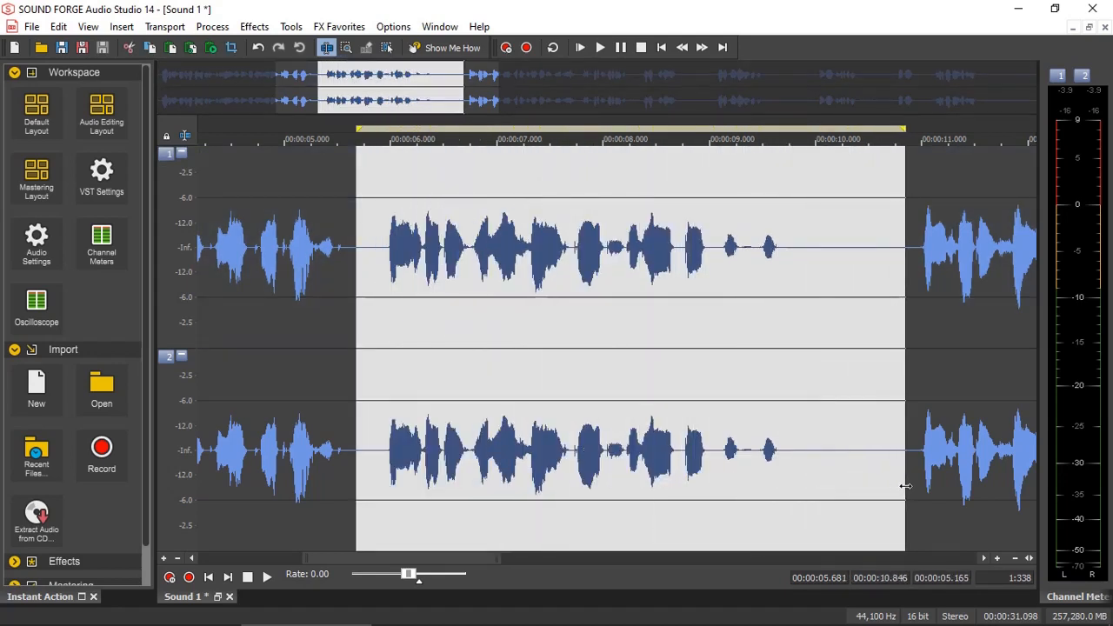
left_click(129, 48)
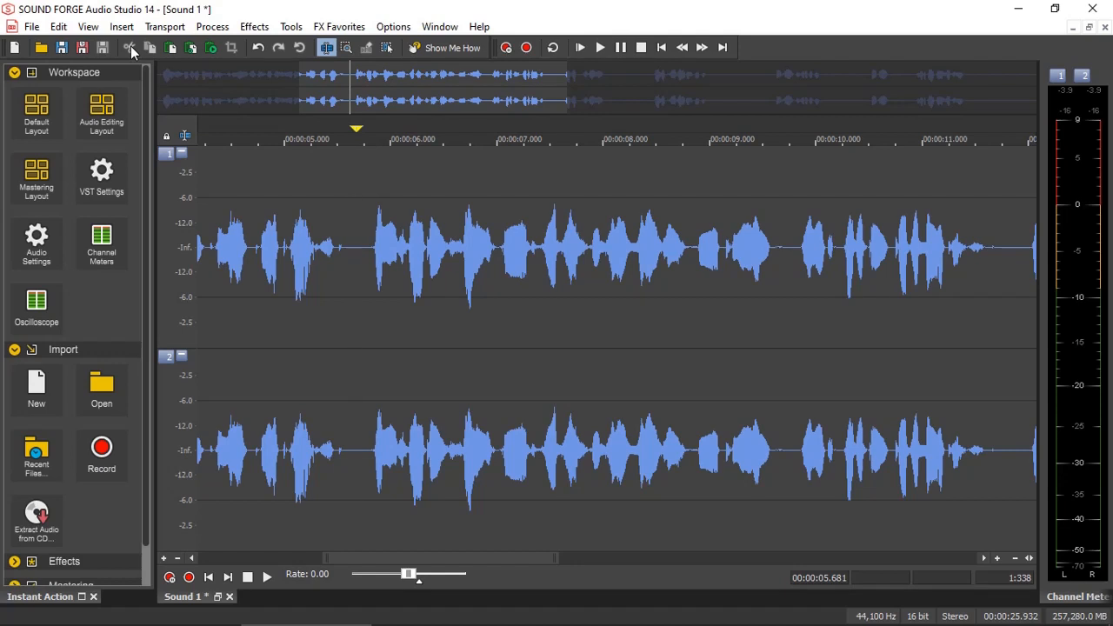
key("space")
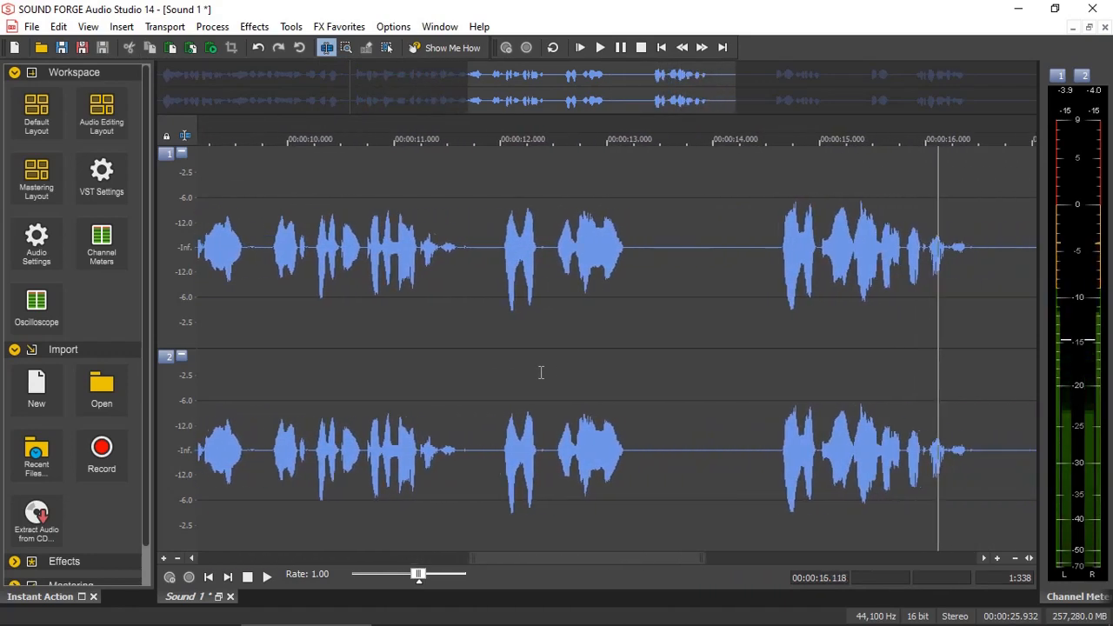
key("space")
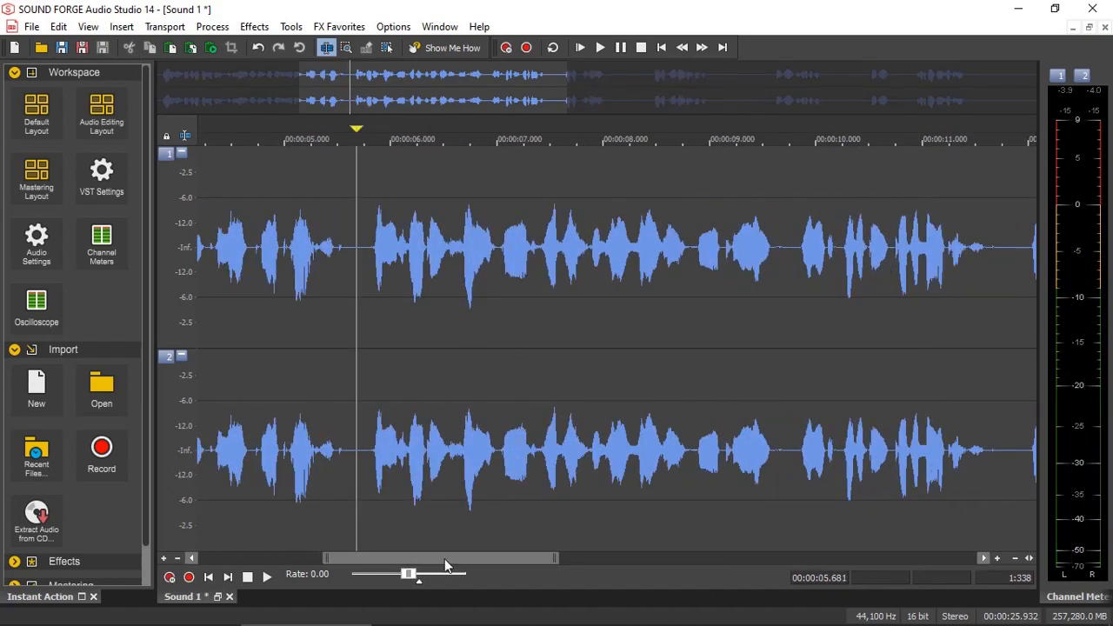
Cut the section from about 11.8 to 14.5 seconds in both channels and play back across the join
left_click_drag(444, 558, 596, 562)
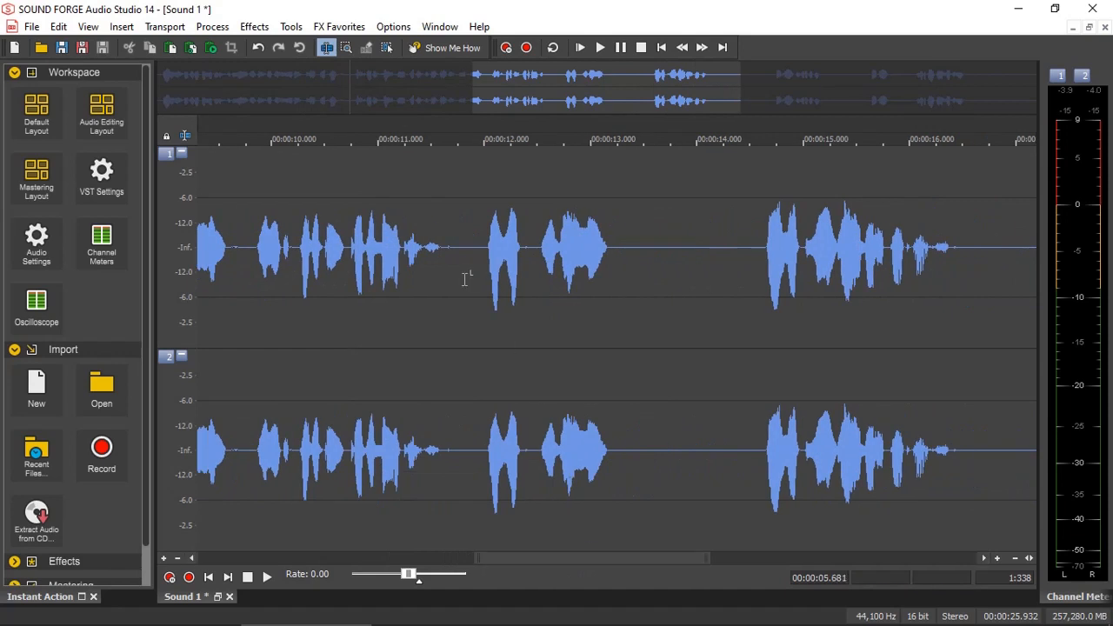
left_click_drag(462, 278, 747, 479)
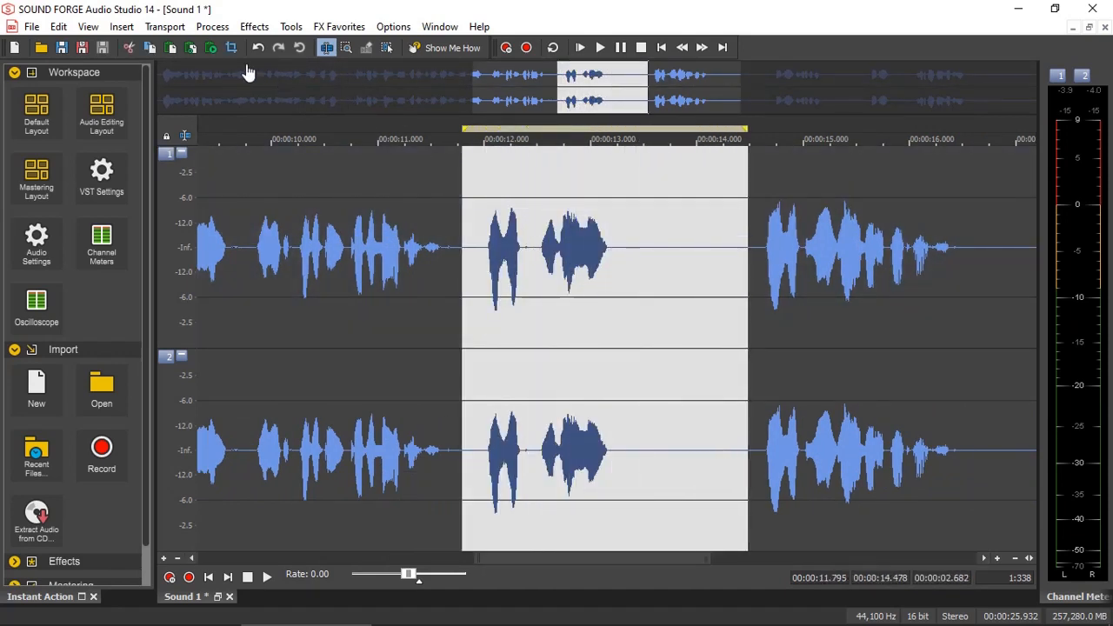
left_click(143, 50)
key("space")
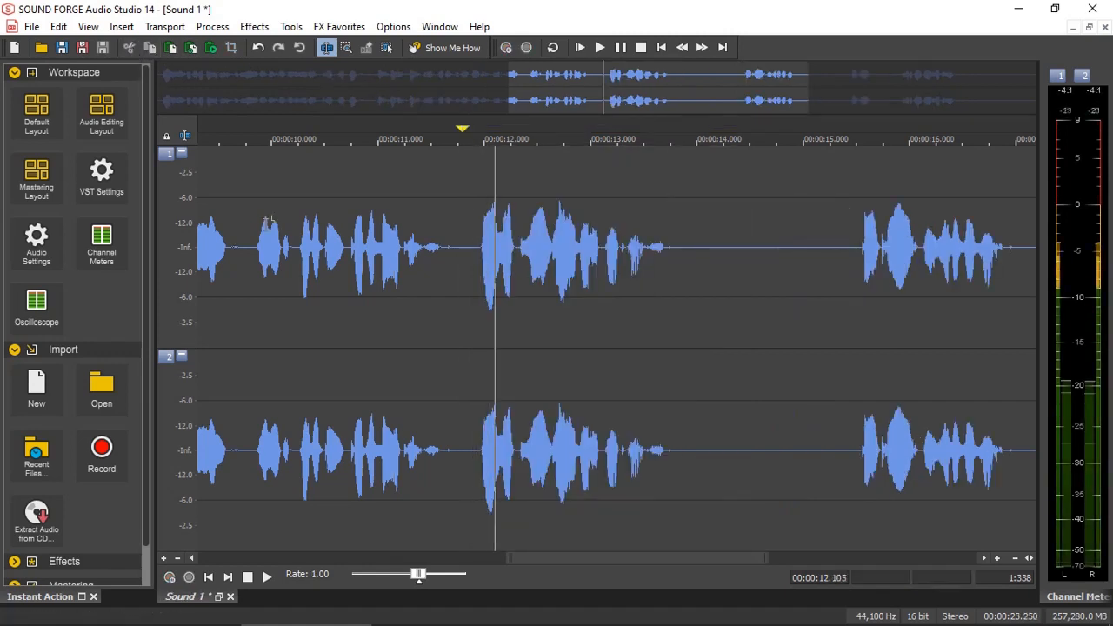
key("space")
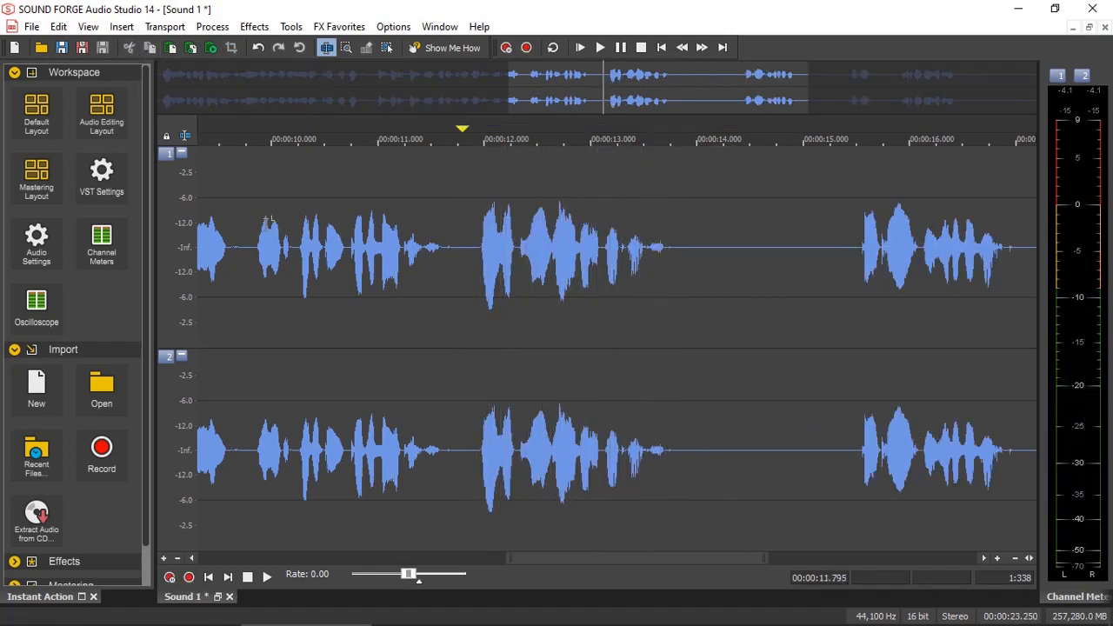
Listen to the phrase after about 14.1 seconds and cut the section from about 14.0 to 18.1 seconds in both channels
left_click_drag(583, 560, 684, 561)
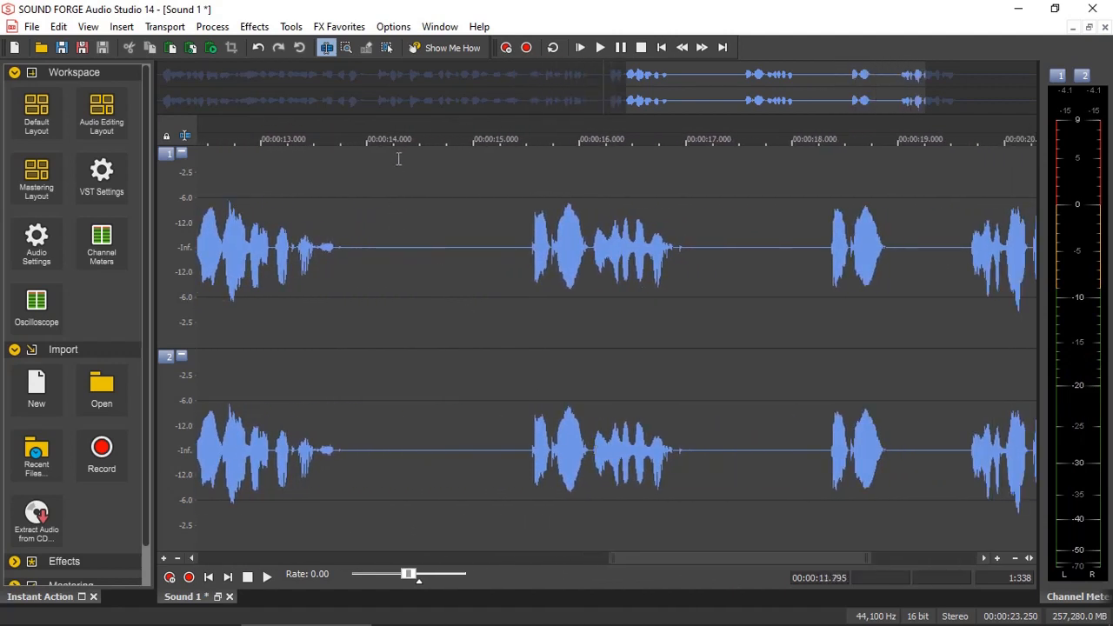
left_click(382, 229)
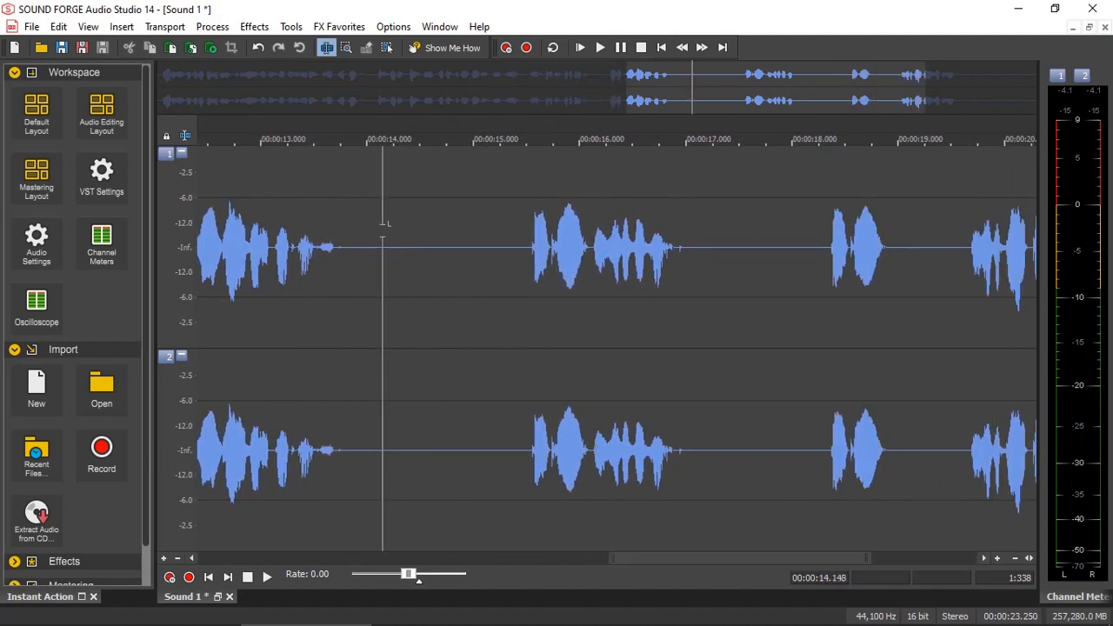
key("space")
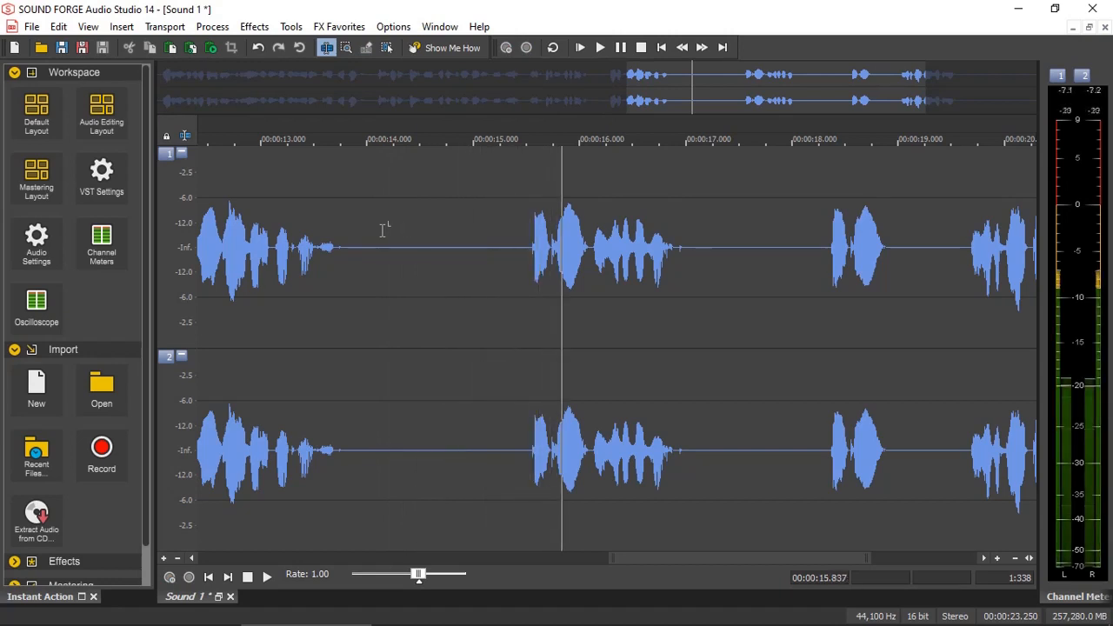
key("space")
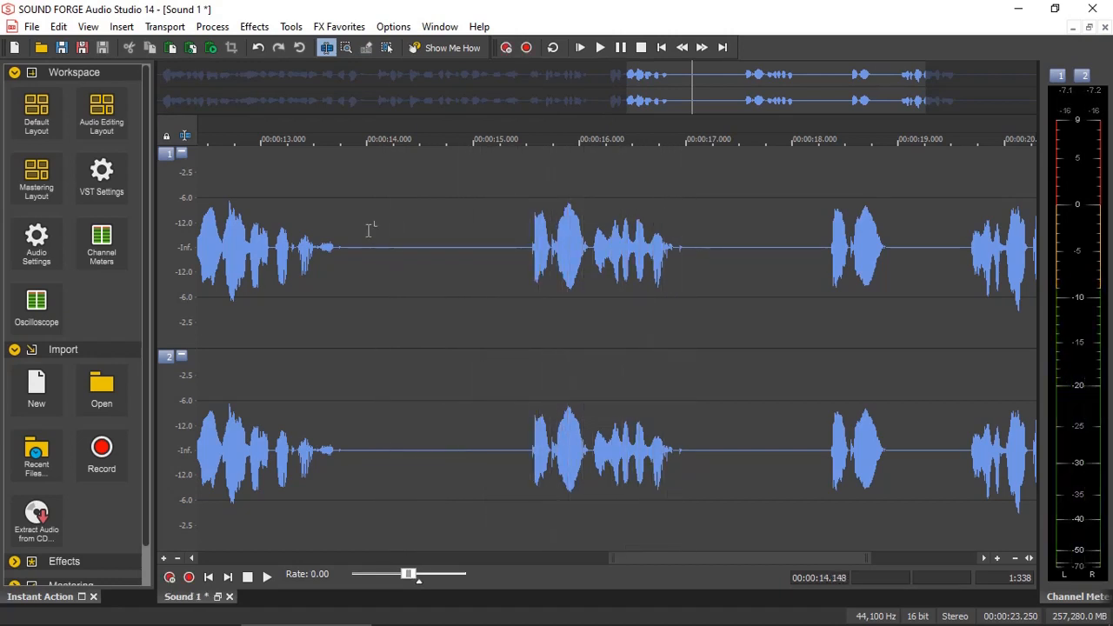
left_click_drag(369, 229, 797, 517)
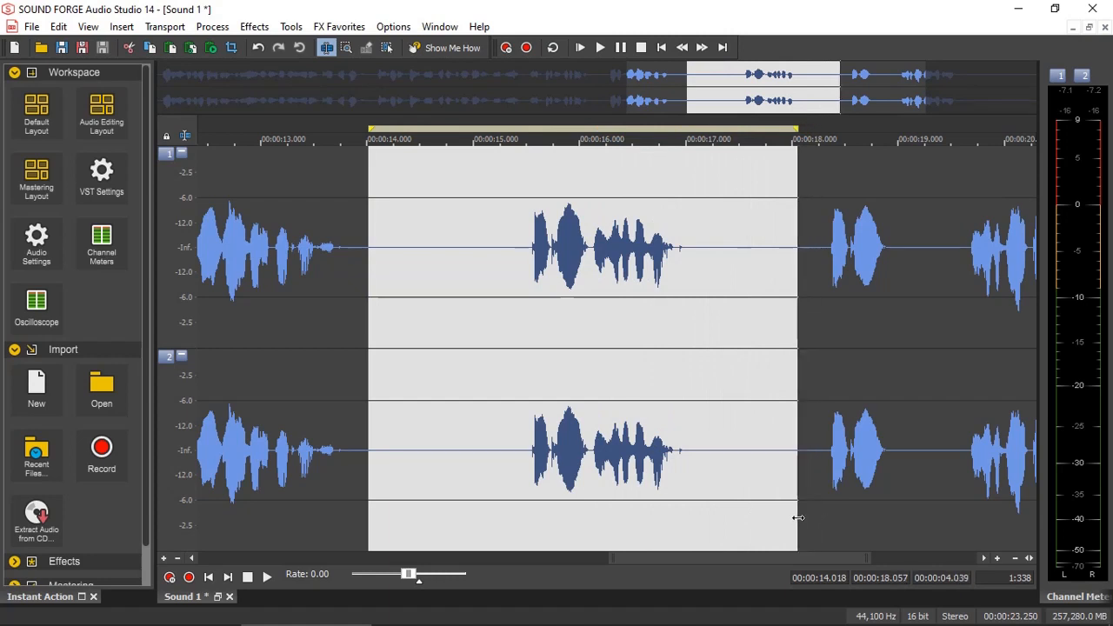
left_click(129, 48)
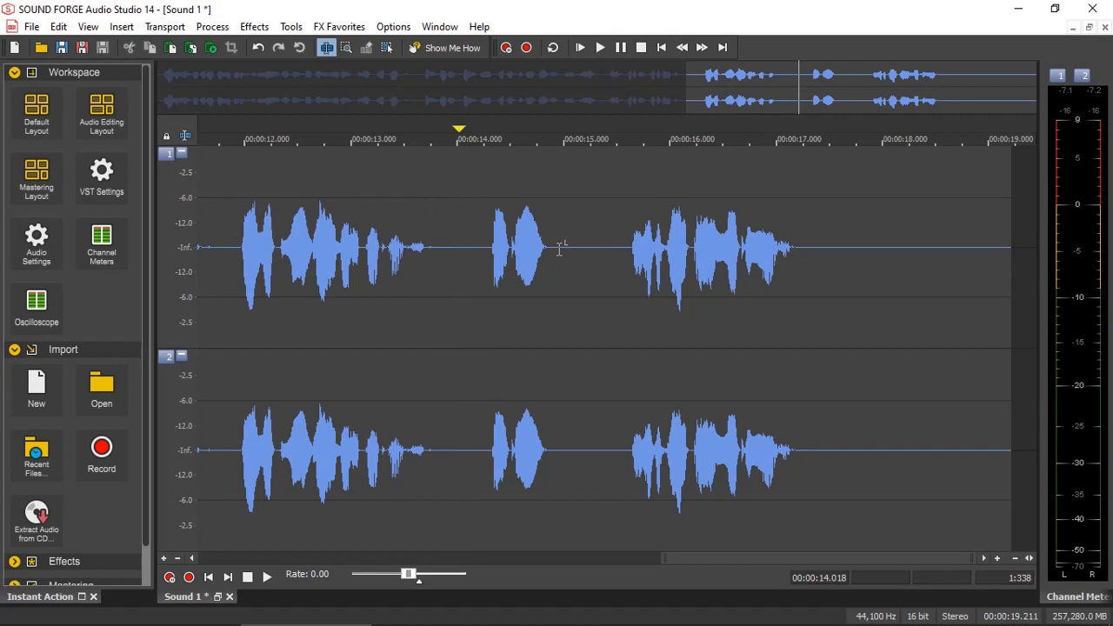
Cut the silent gap from about 14.9 to 15.6 seconds and the trailing silence after about 16.9 seconds
left_click_drag(559, 248, 624, 486)
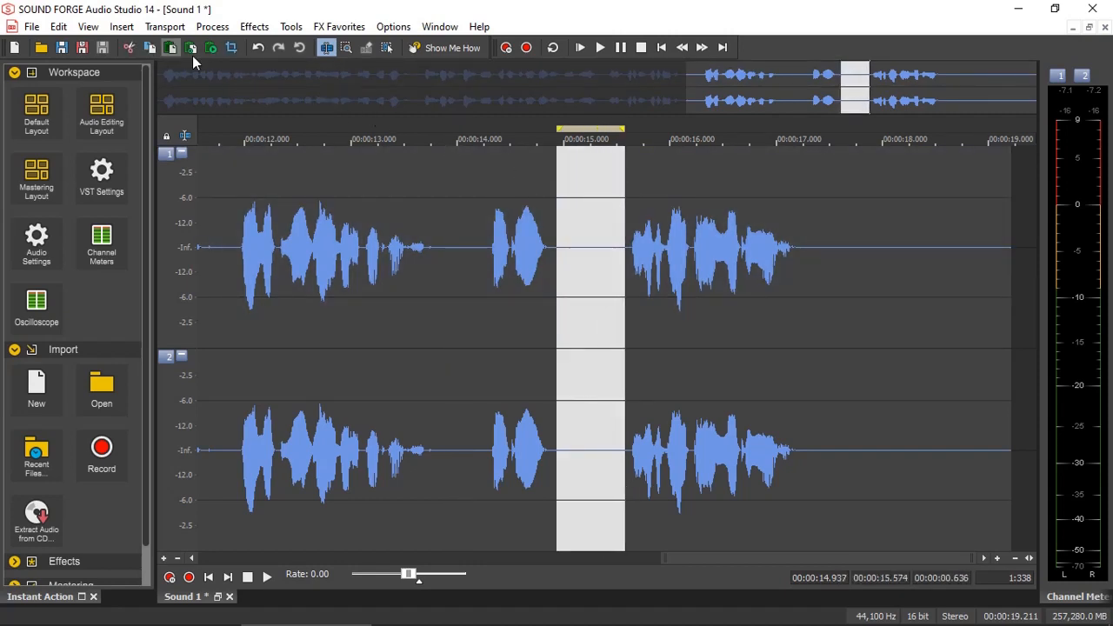
left_click(129, 48)
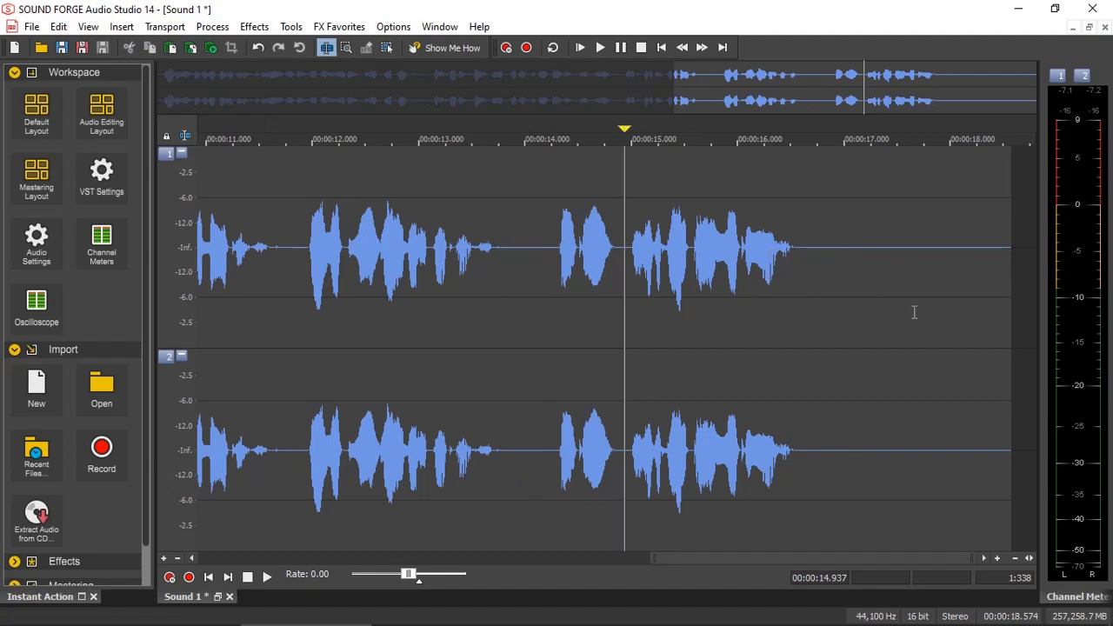
left_click_drag(828, 289, 1028, 494)
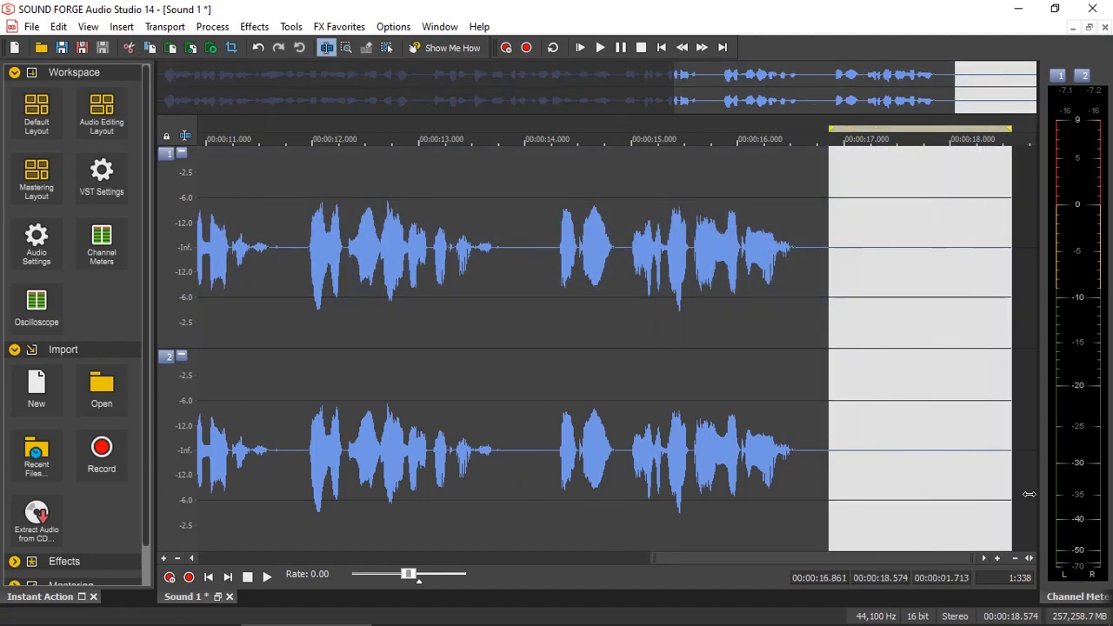
left_click(129, 50)
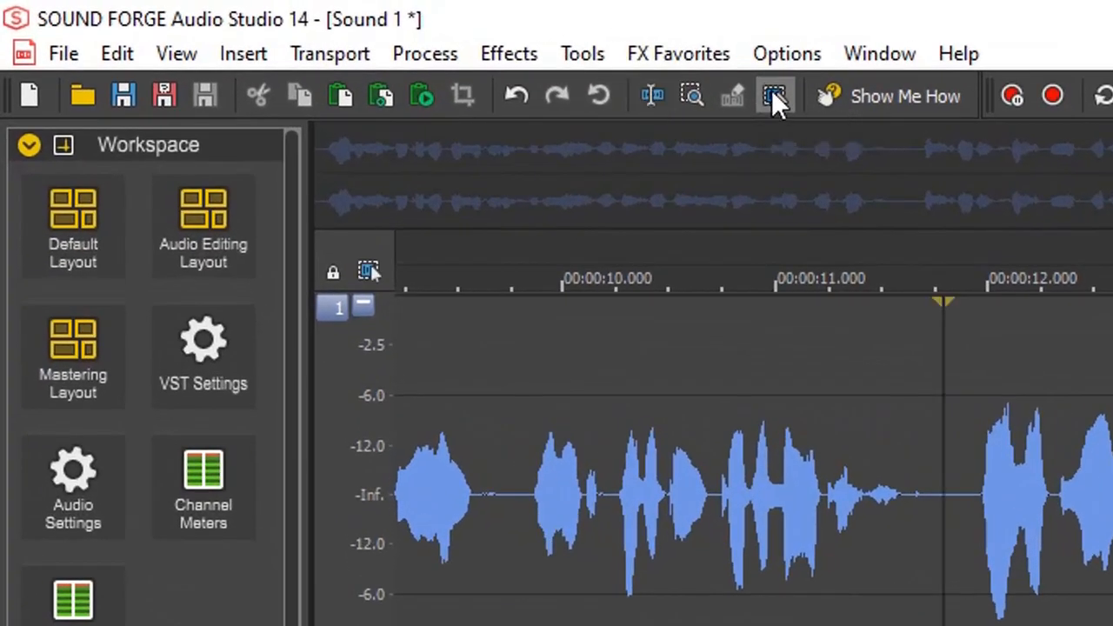
With the Event tool, add a fade-out of about 0.34 seconds to the last event and a short fade-in to the first event
left_click(387, 49)
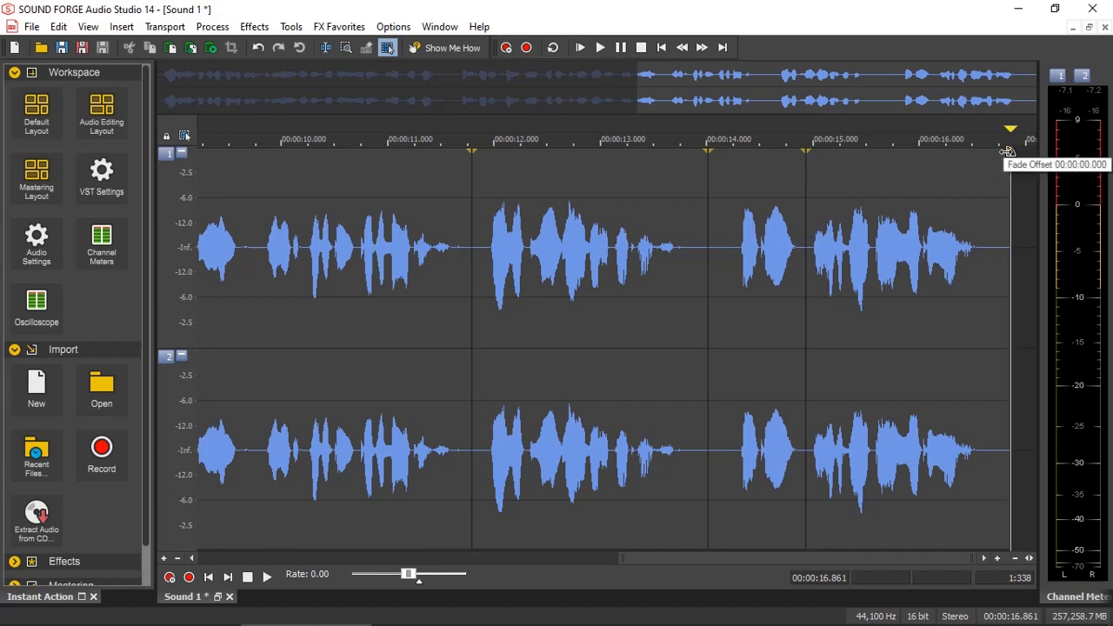
left_click_drag(1006, 151, 970, 159)
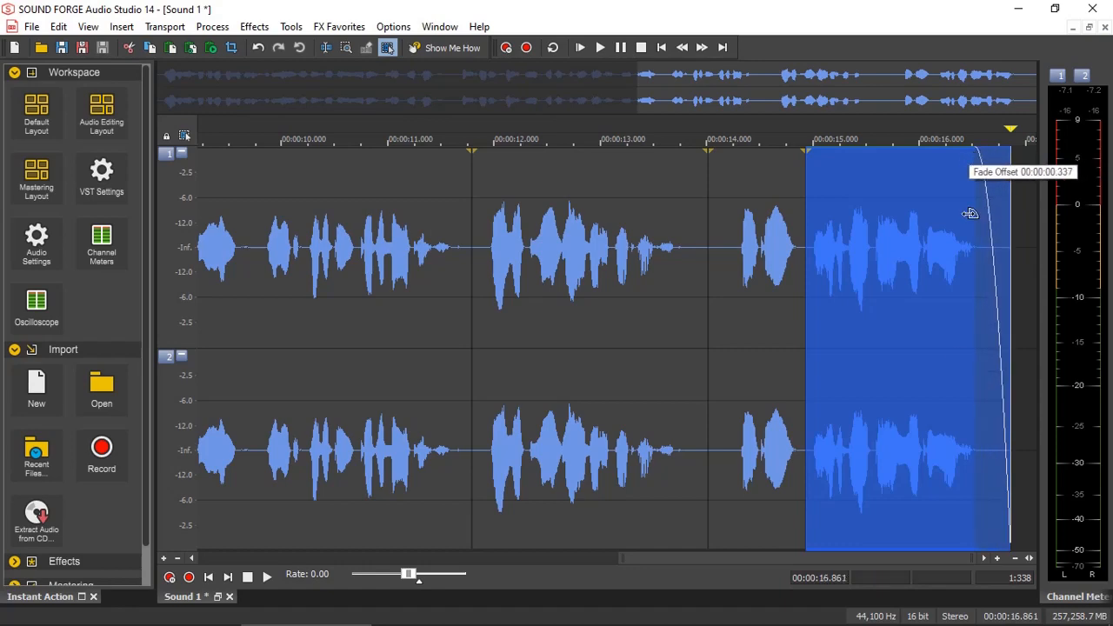
left_click_drag(809, 558, 330, 576)
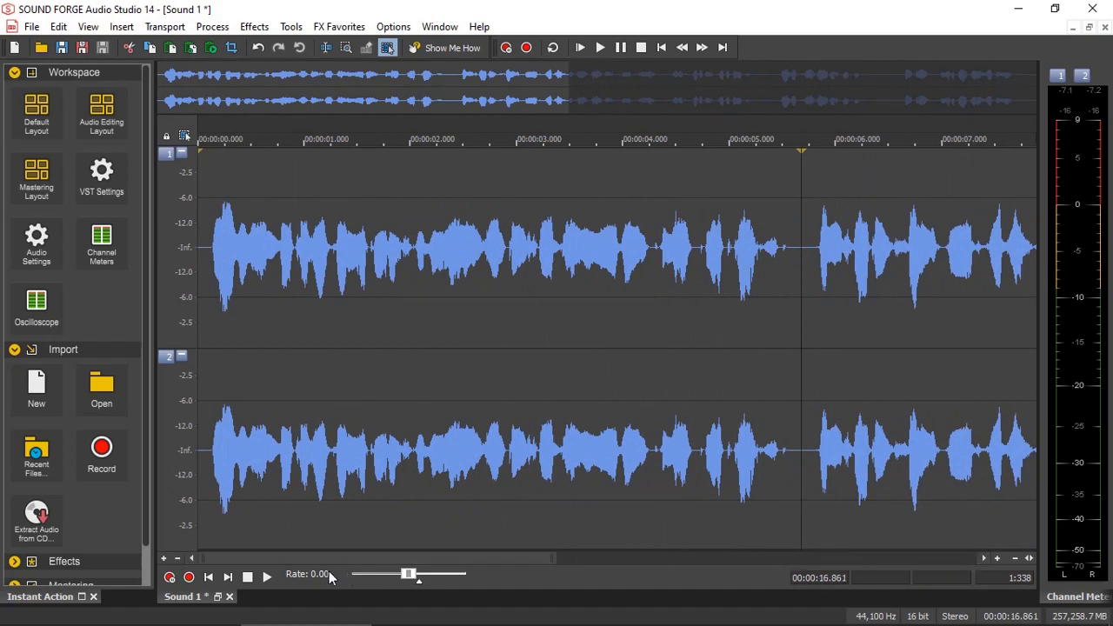
left_click_drag(199, 151, 213, 154)
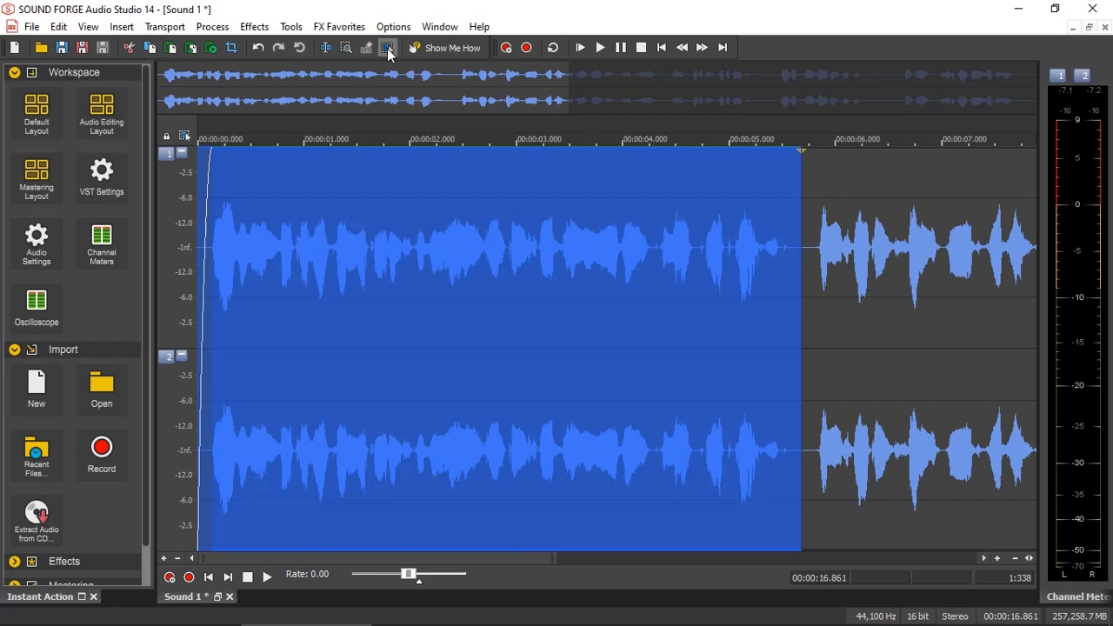
Try selecting and moving the short event between about 14.0 and 14.9 seconds
left_click_drag(500, 559, 937, 579)
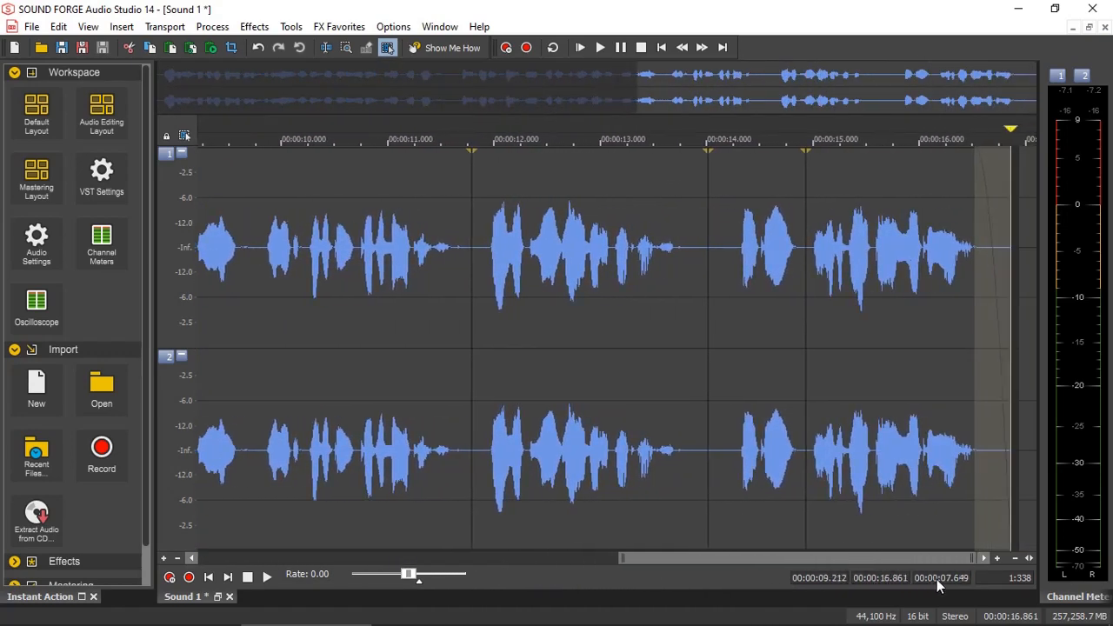
double_click(770, 381)
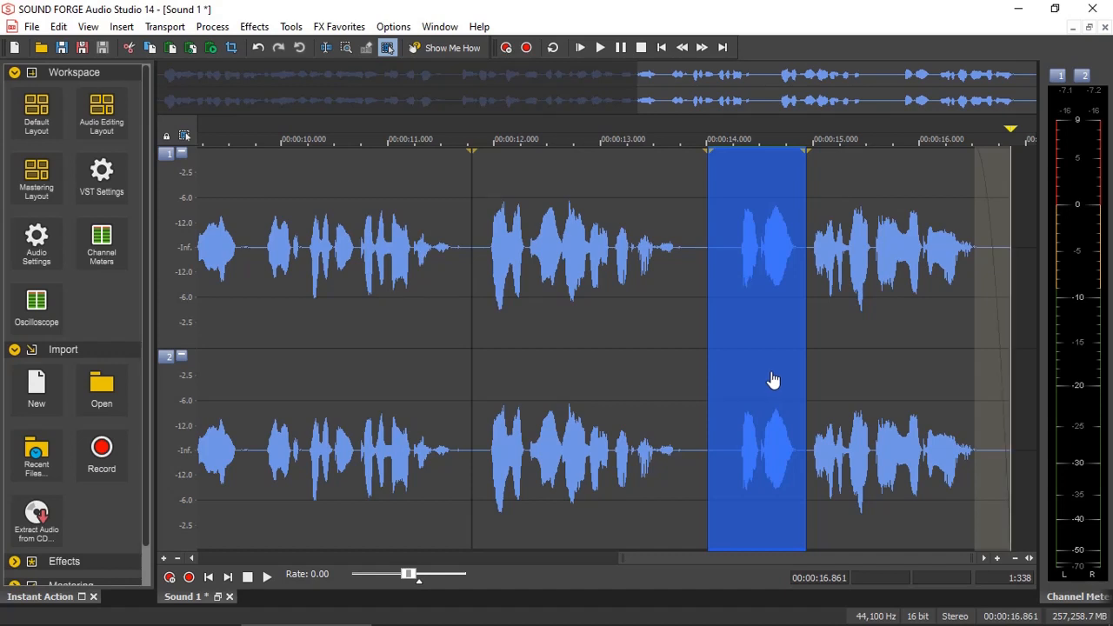
mouse_move(771, 381)
left_mouse_down()
mouse_move(841, 380)
mouse_move(650, 380)
mouse_move(820, 380)
mouse_move(710, 385)
mouse_move(771, 385)
left_mouse_up()
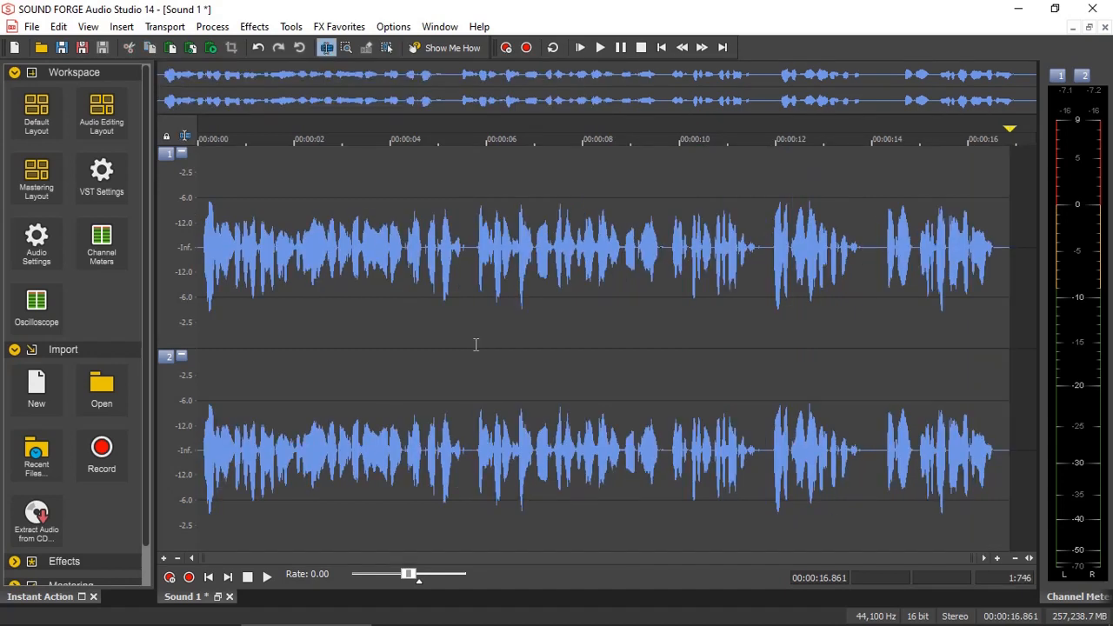
Play the edited recording from its beginning to check the cuts and fades
left_click(662, 47)
key("space")
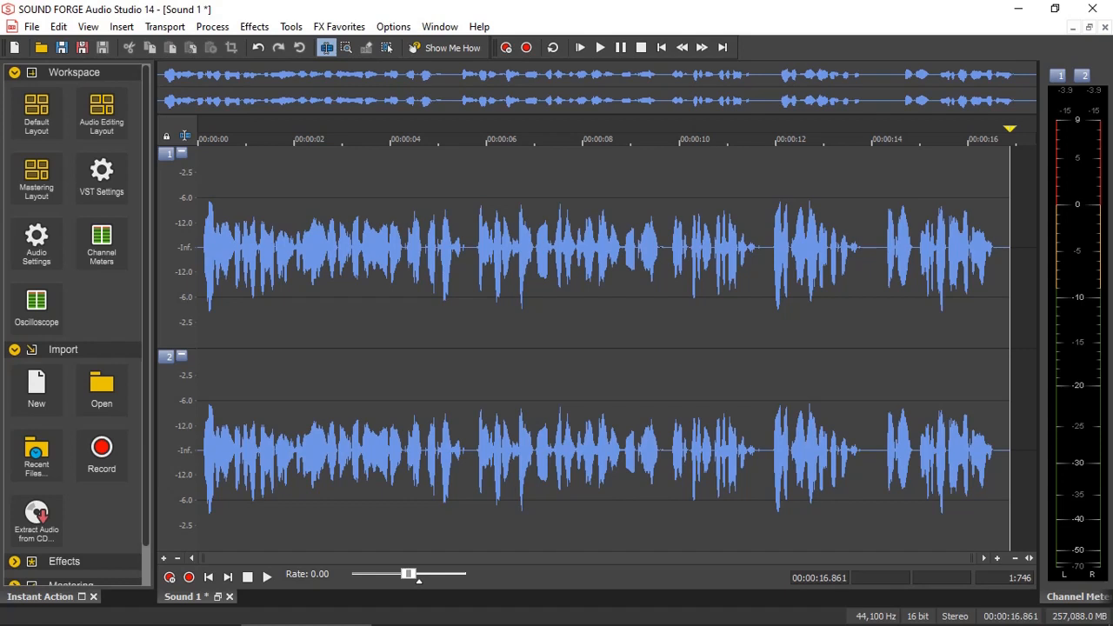
Expand the Effects group of quick actions so that the Normalize action can be reached
scroll(108, 519, "down", 1)
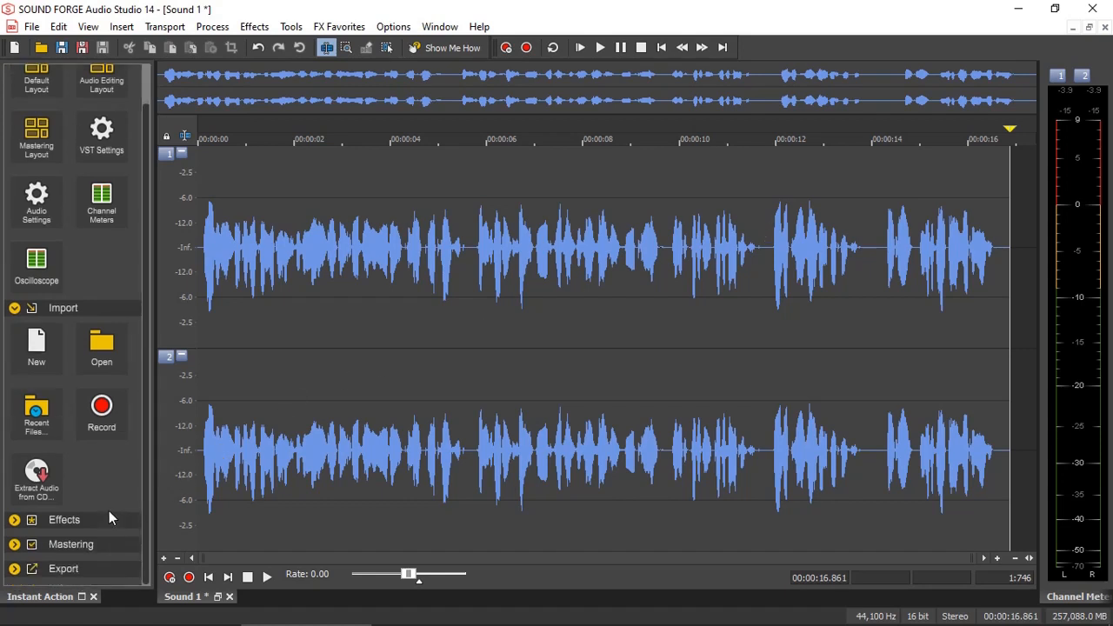
left_click(15, 520)
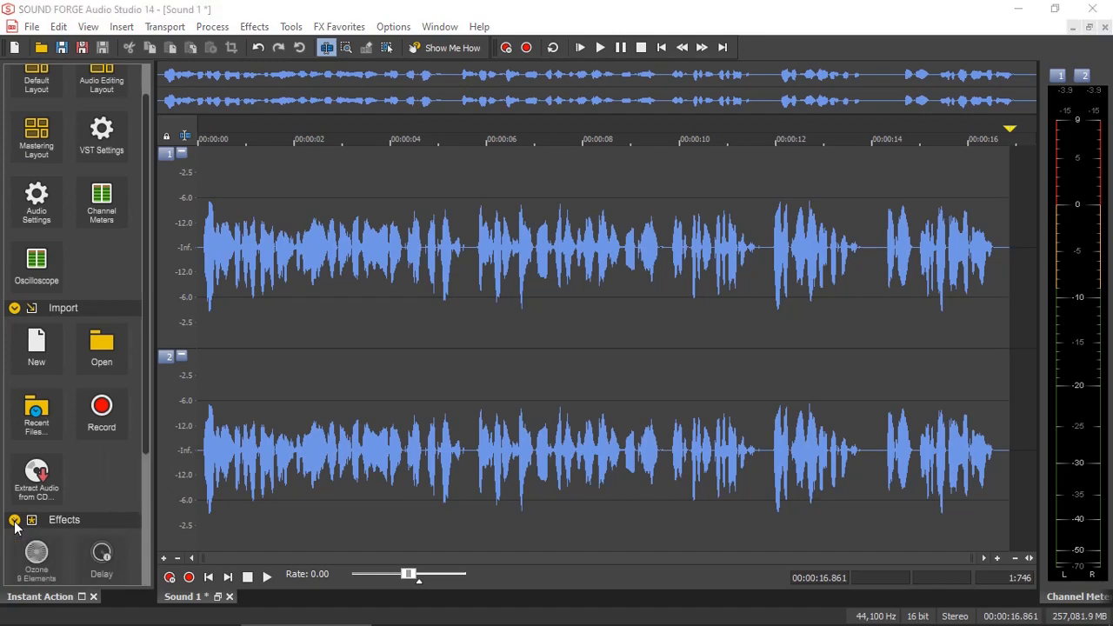
scroll(90, 492, "down", 4)
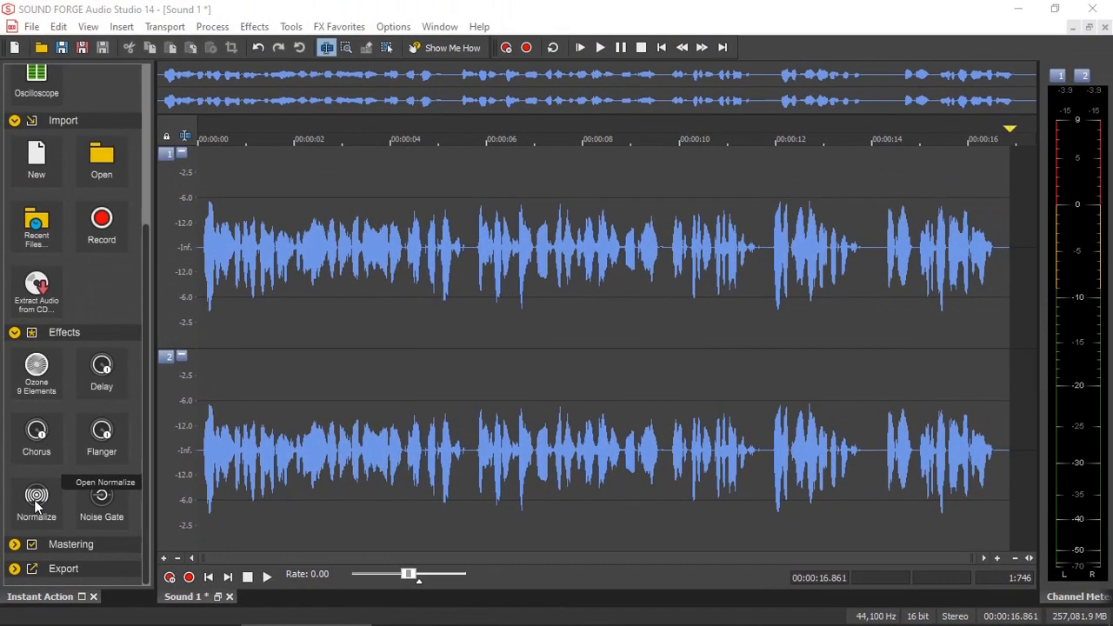
Examine the processing, fade, restoration, favourite plug-in and effects commands available for the recording
left_click(212, 27)
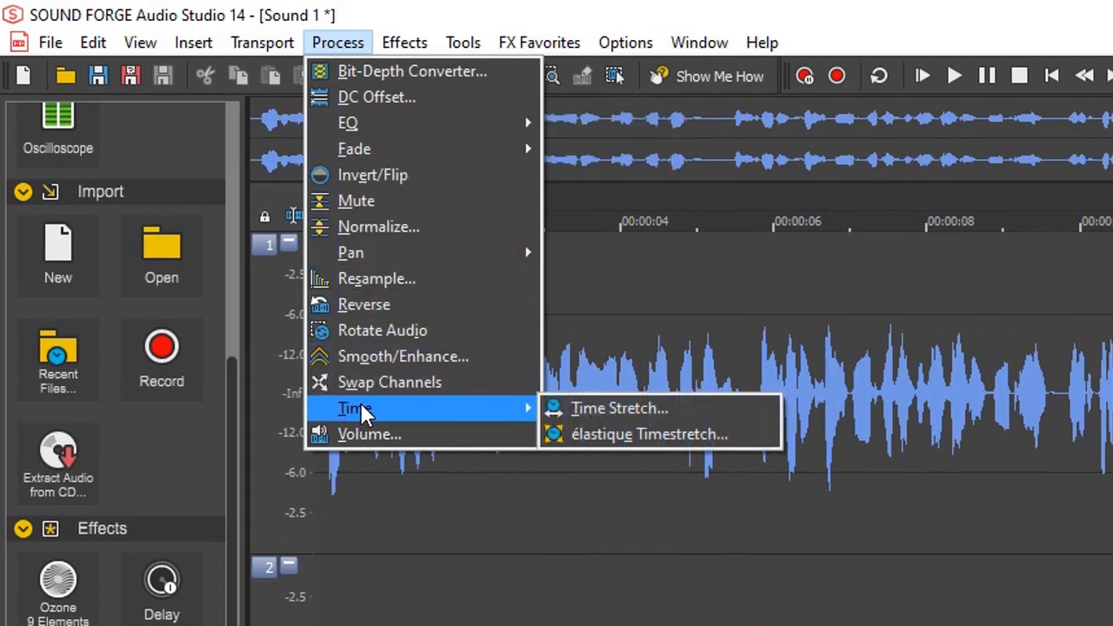
mouse_move(364, 152)
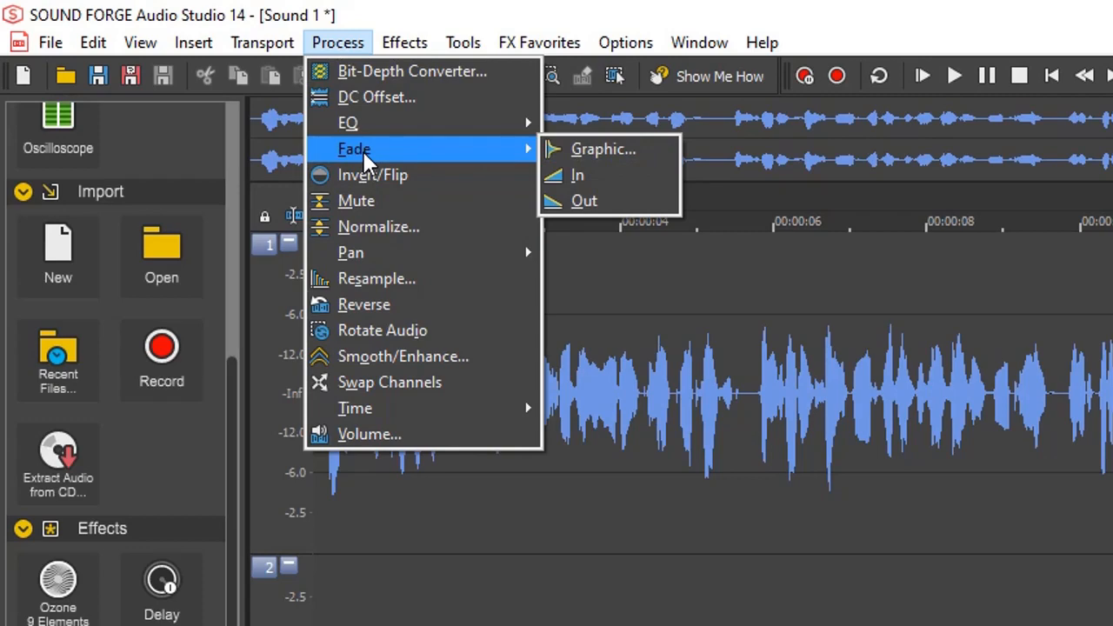
mouse_move(423, 41)
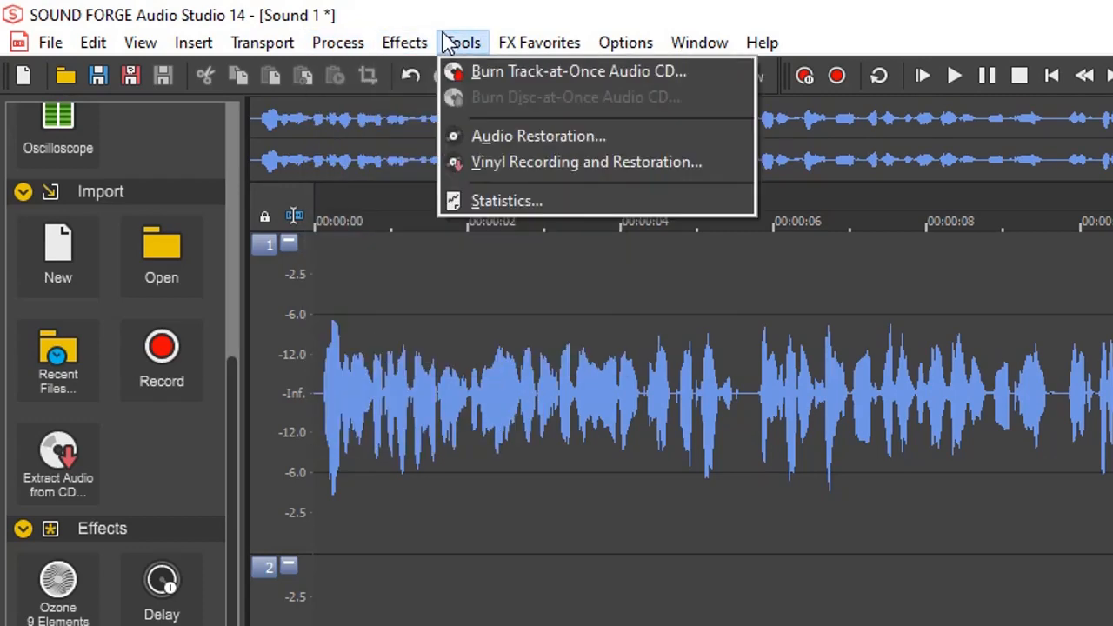
mouse_move(529, 43)
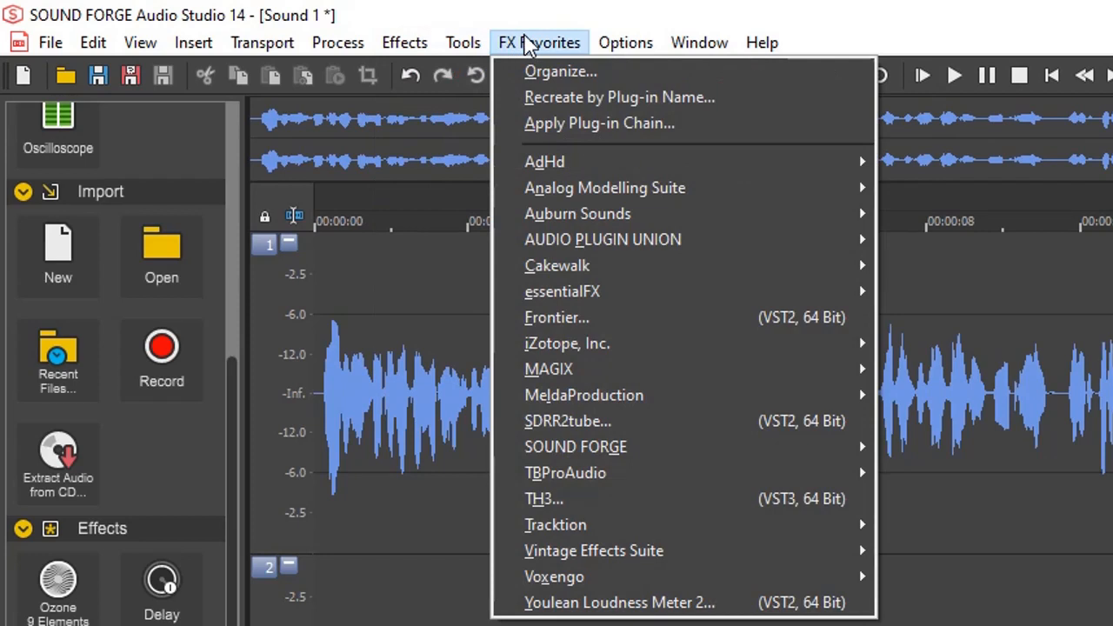
mouse_move(565, 240)
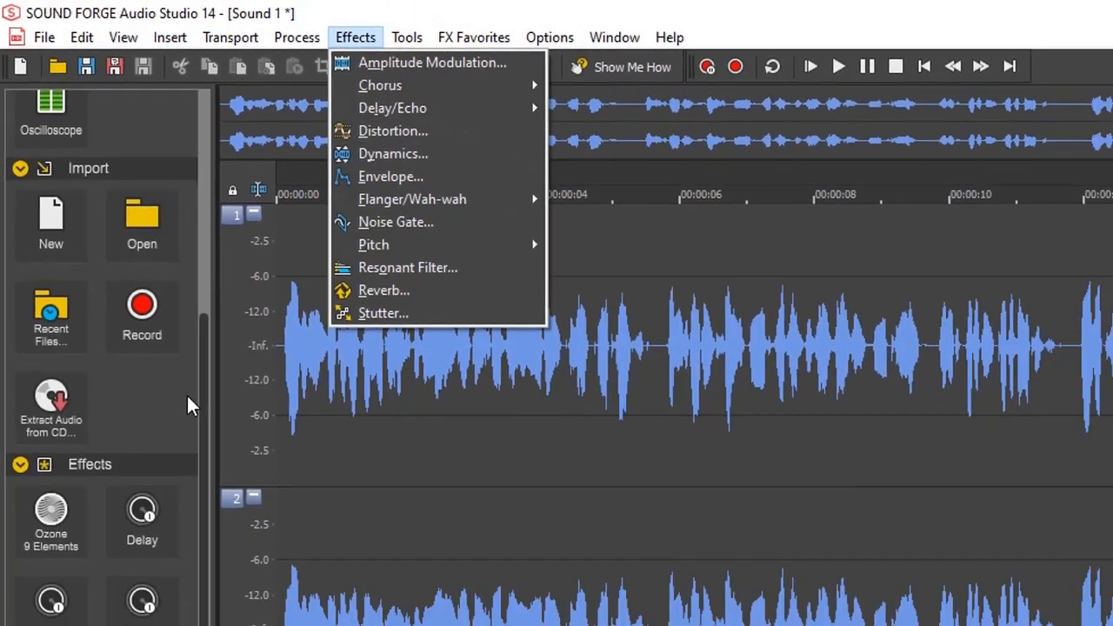
left_click(172, 456)
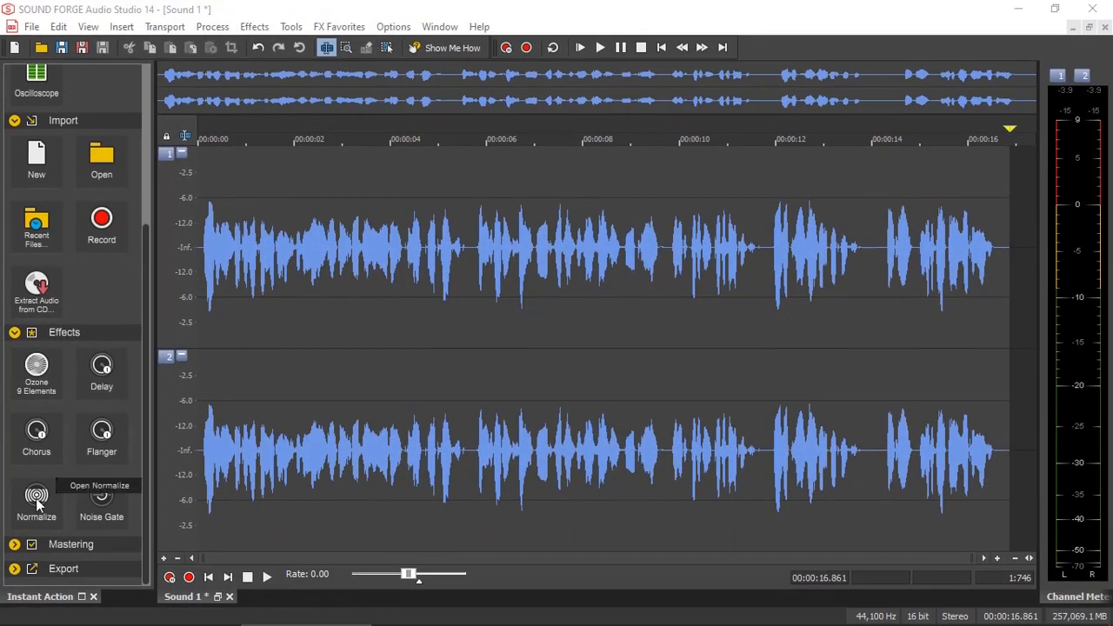
Normalize the whole recording to a peak level of -1.00 dB
left_click(35, 498)
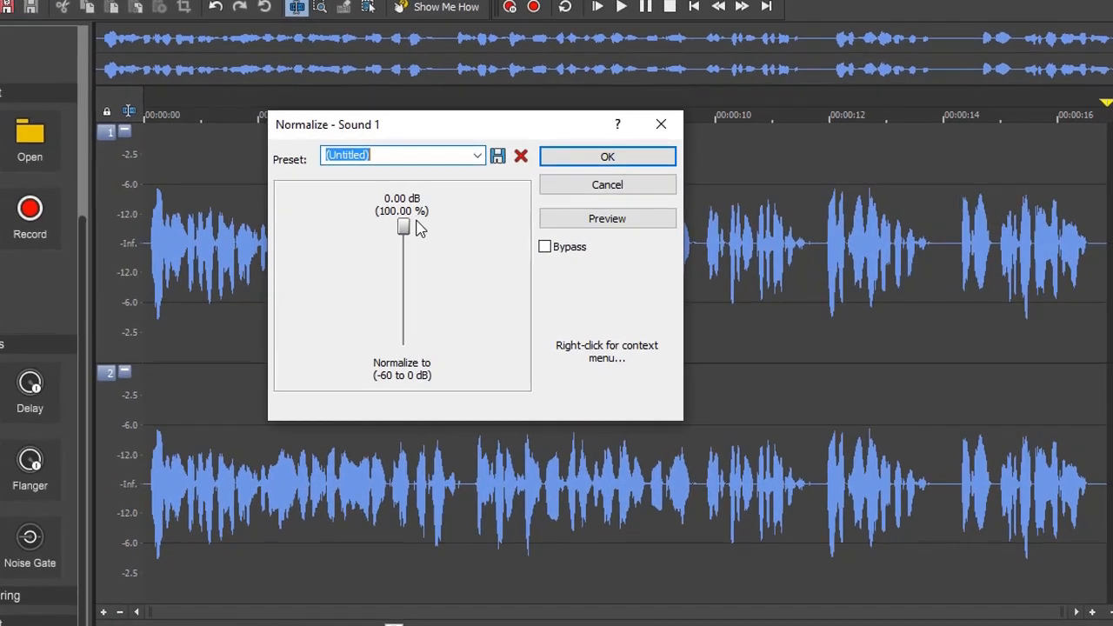
left_click_drag(402, 228, 377, 226)
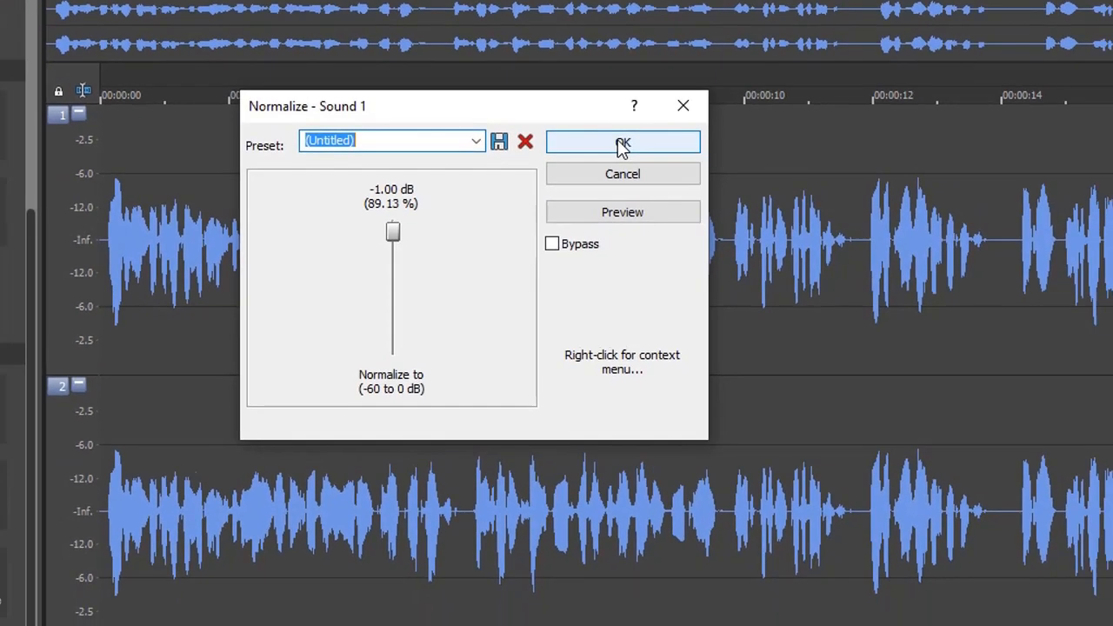
left_click(623, 143)
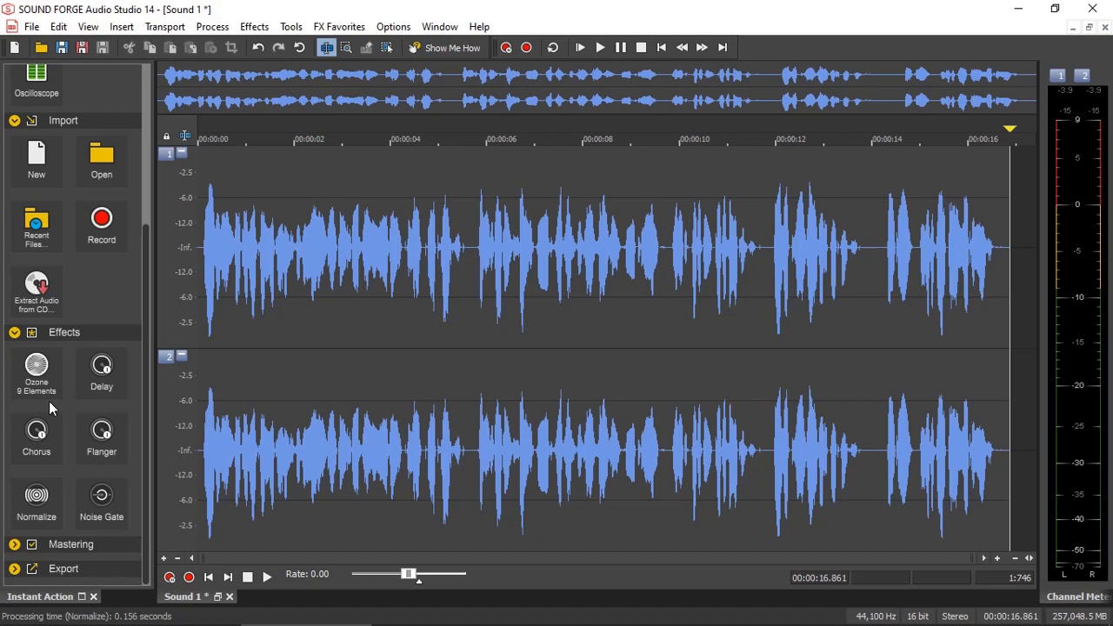
Expand the Mastering group of quick actions and examine its presets, including those for YouTube, Spotify and SoundCloud
left_click(15, 544)
scroll(87, 526, "down", 3)
scroll(87, 526, "down", 2)
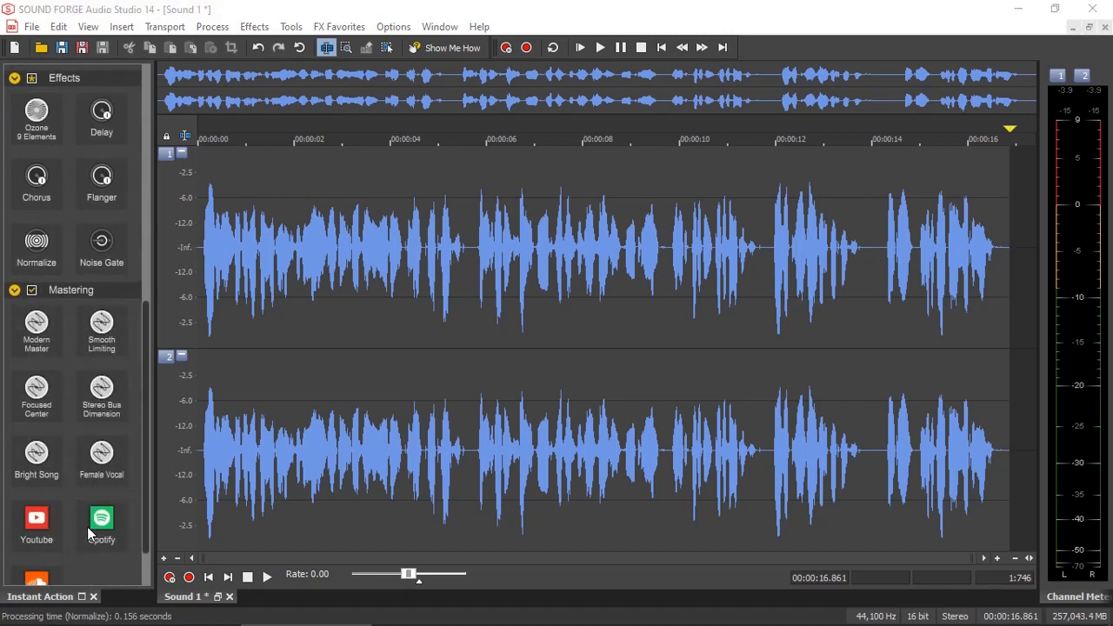
scroll(87, 526, "down", 2)
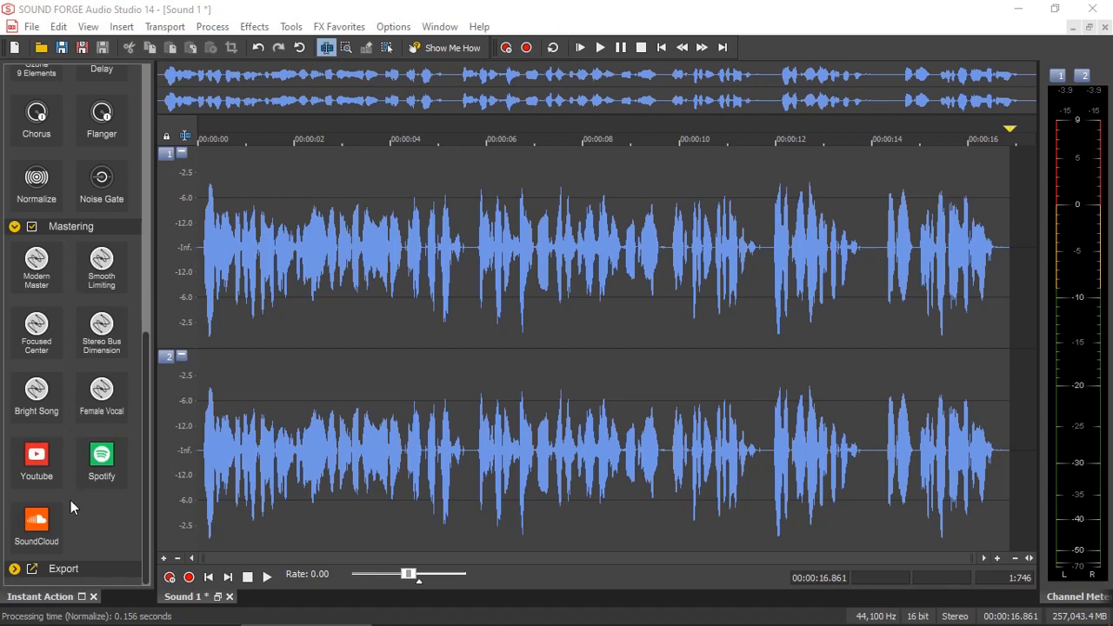
Expand the Export actions and start saving Sound 1_soundcloud.wav under the MP3 Audio (*.mp3) file type
left_click(15, 569)
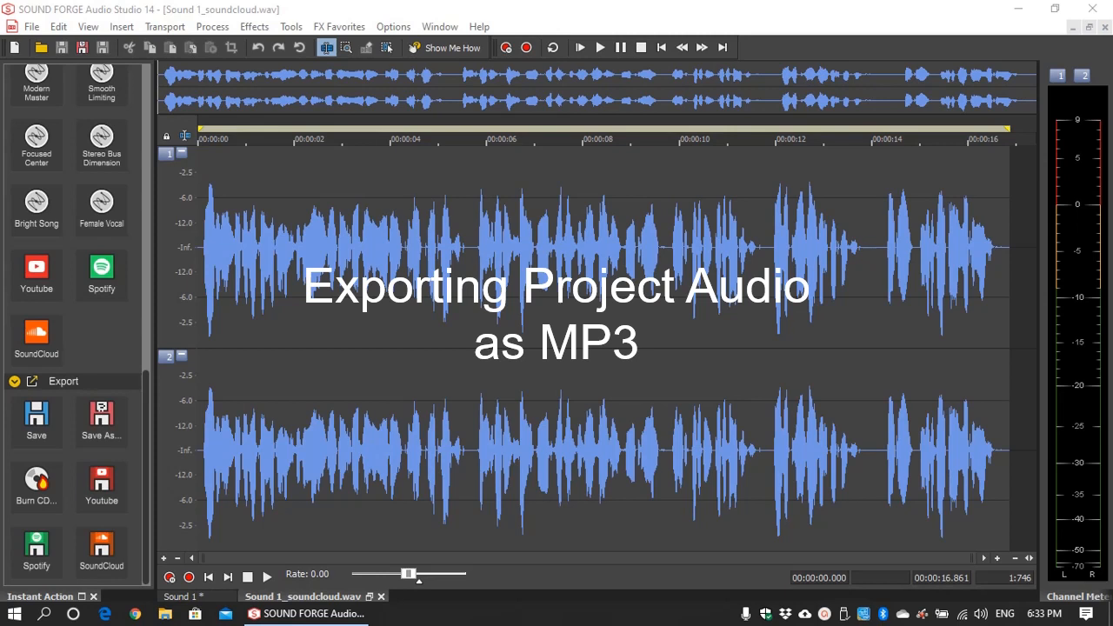
left_click(103, 423)
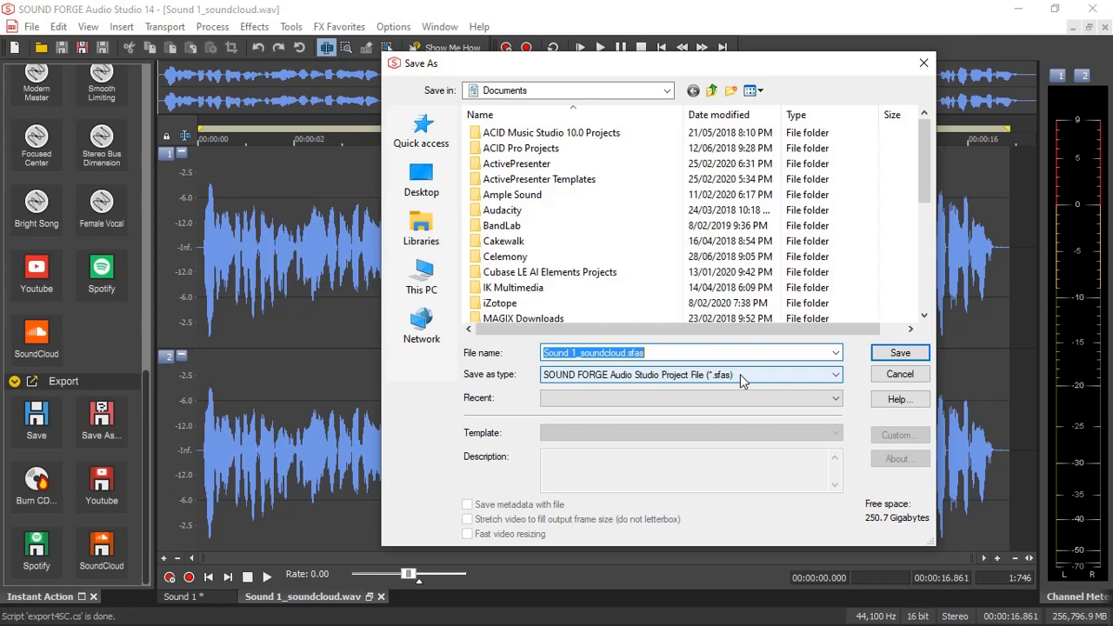
left_click(740, 373)
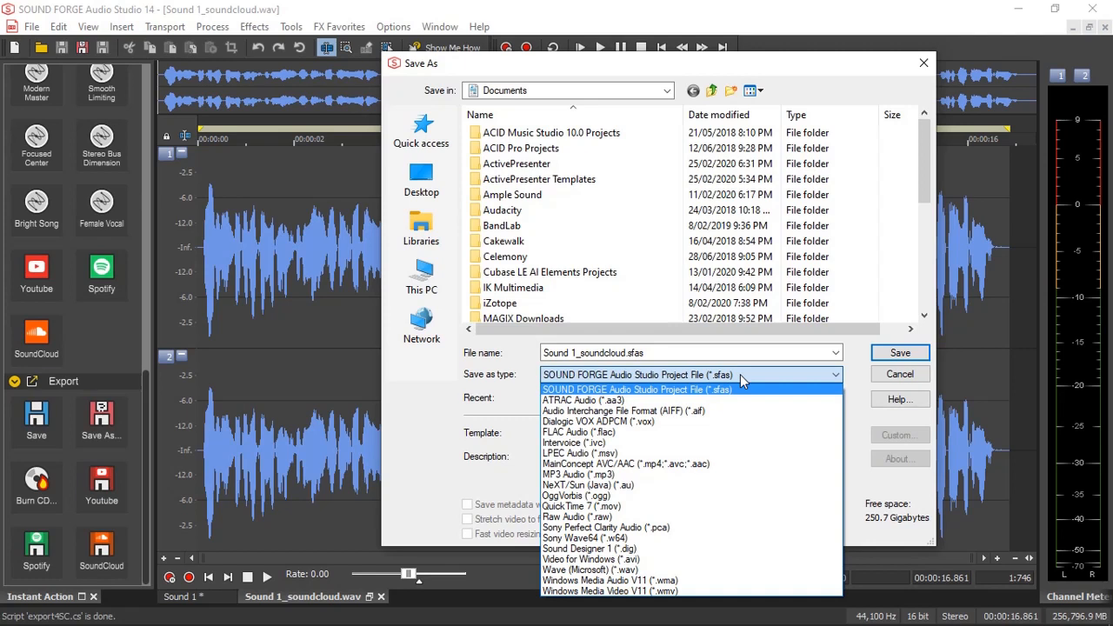
left_click(608, 477)
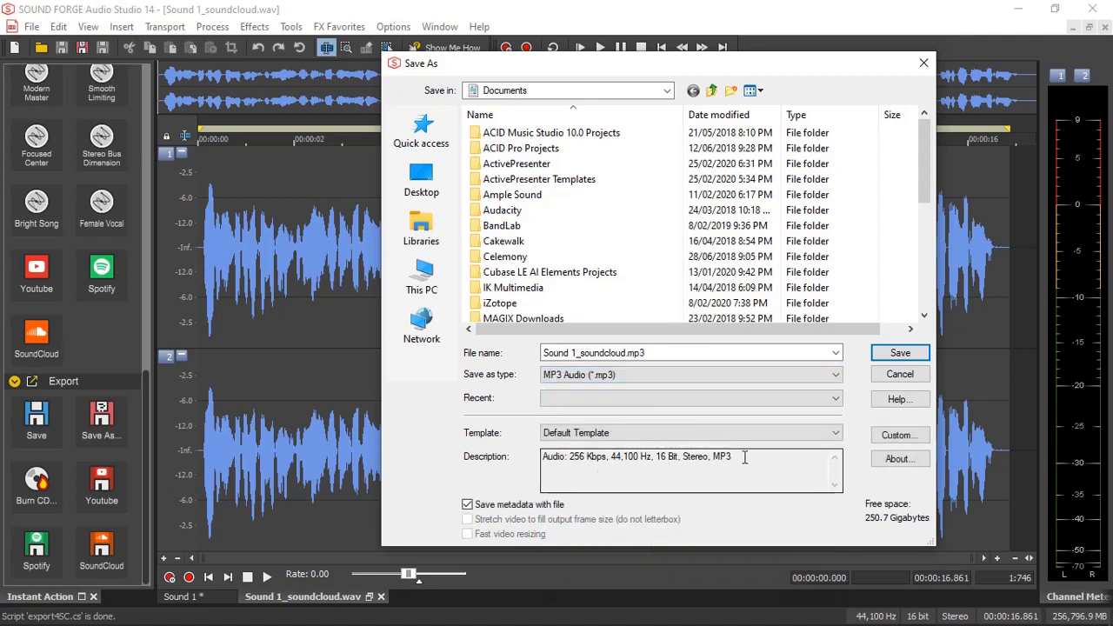
Review the MP3 encoding description and quality templates, keep the Default Template, and save Sound 1_soundcloud.mp3 in Documents
left_click_drag(745, 457, 543, 463)
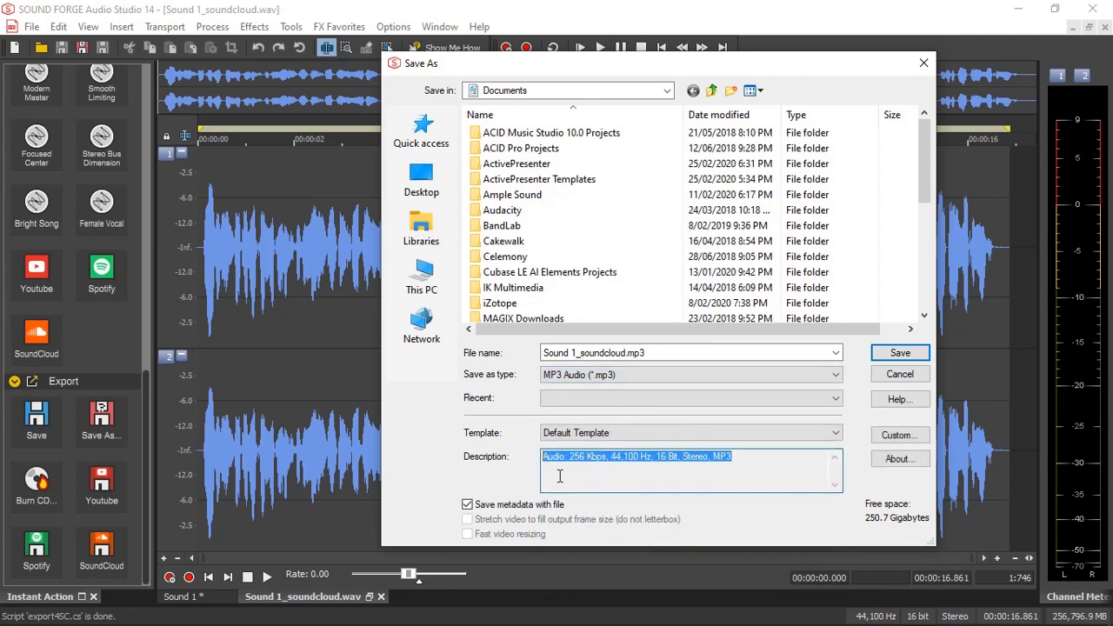
left_click(566, 473)
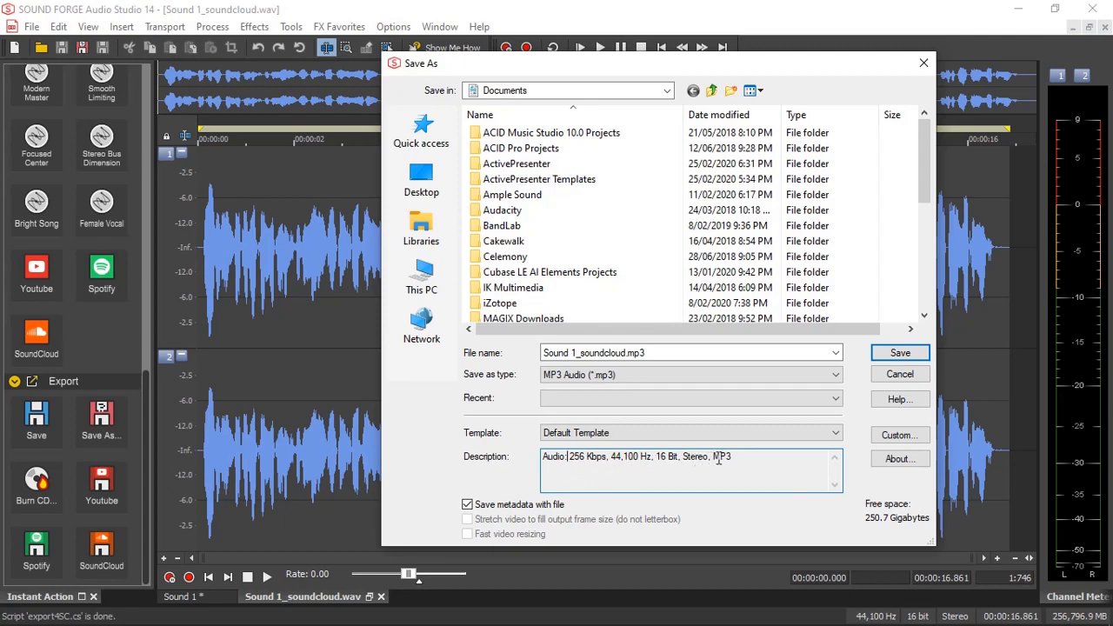
left_click(835, 433)
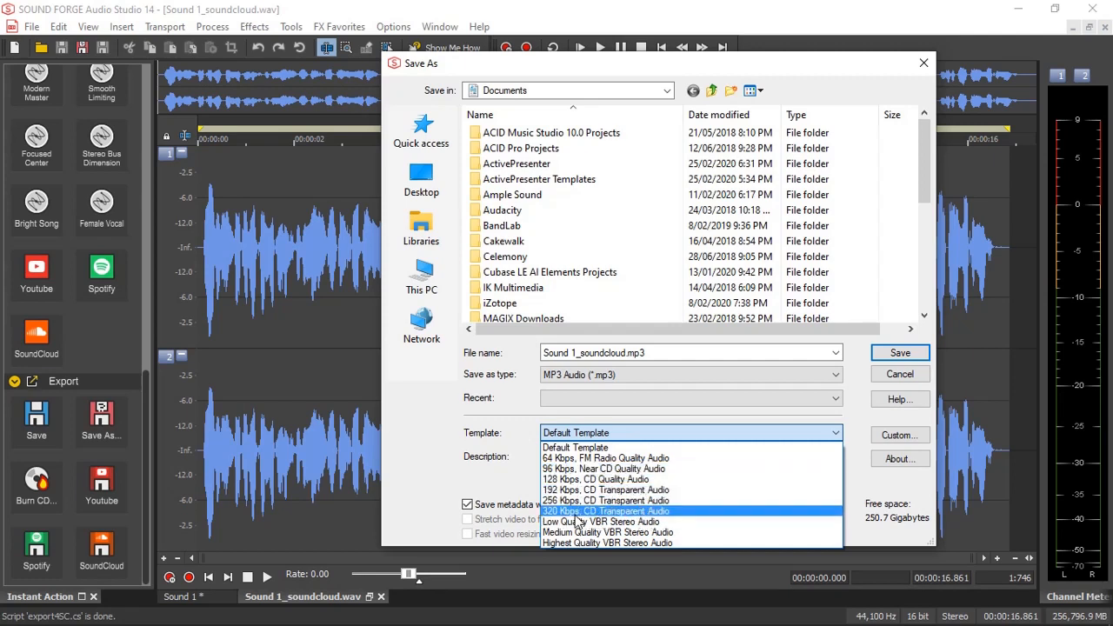
left_click(621, 502)
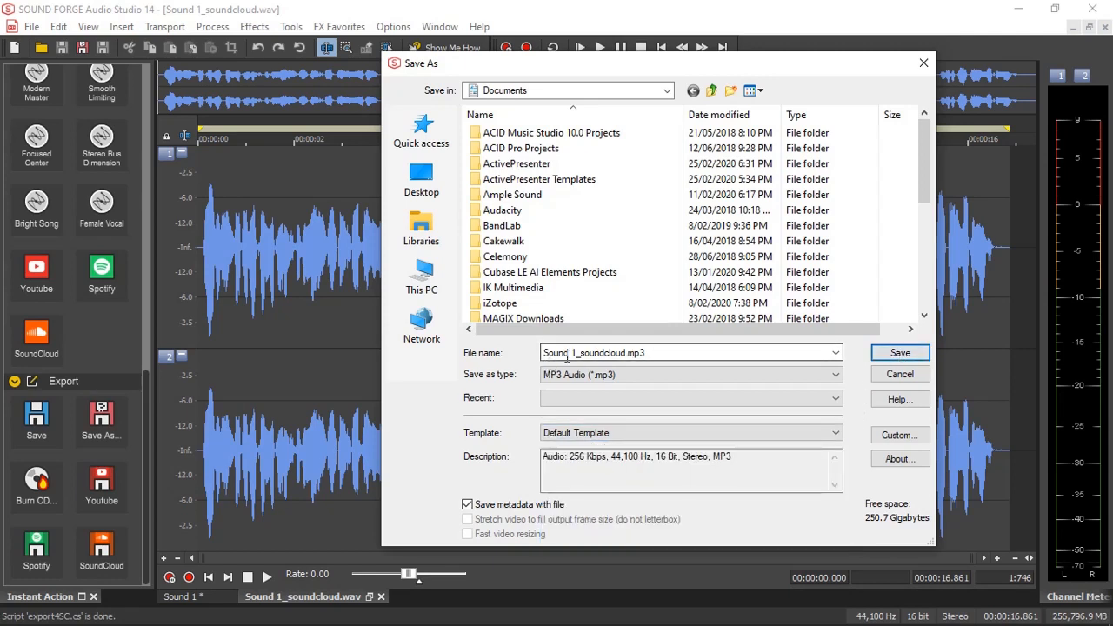
left_click(899, 354)
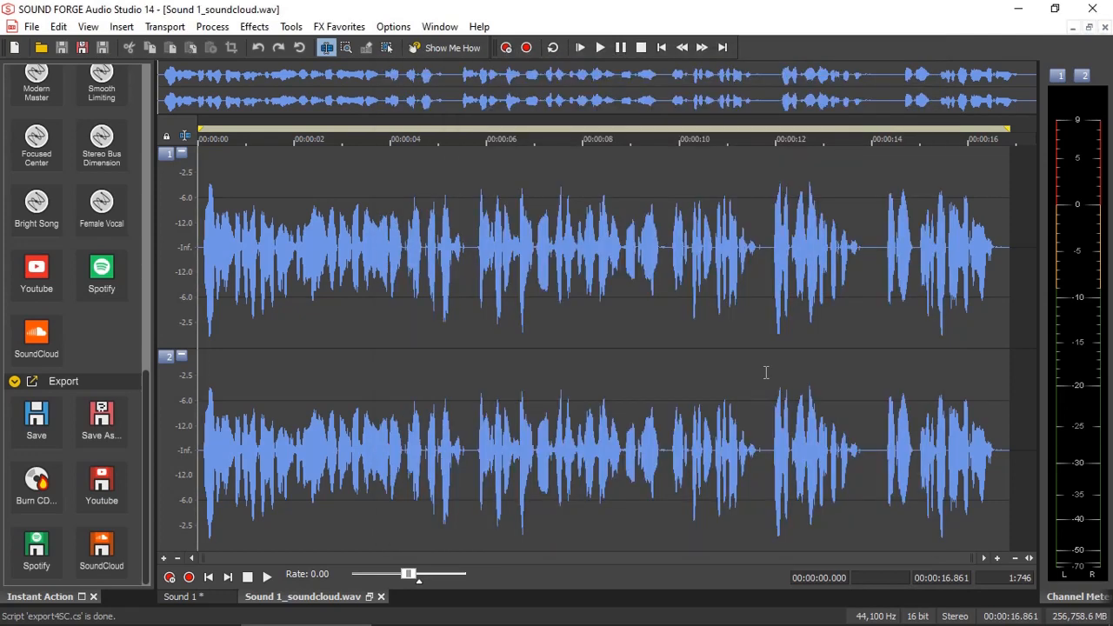